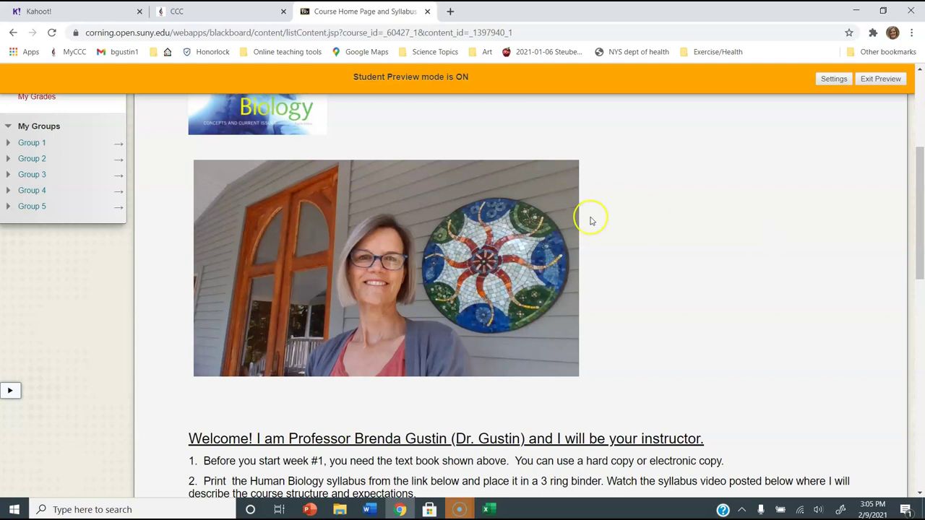
# Open the Kahoot! bookmark from the 'Online teaching tools' folder to reach Kahoot! schools
pyautogui.scroll(4, 630, 244)
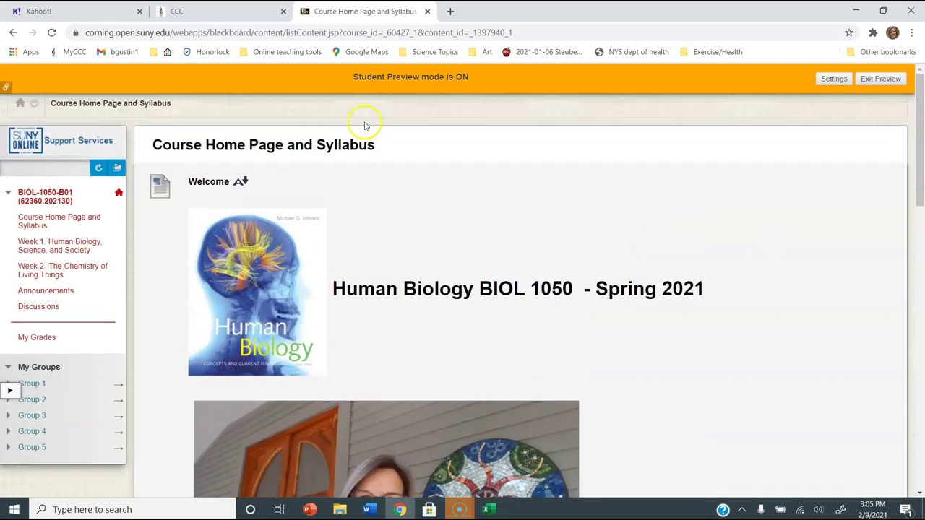
pyautogui.click(298, 54)
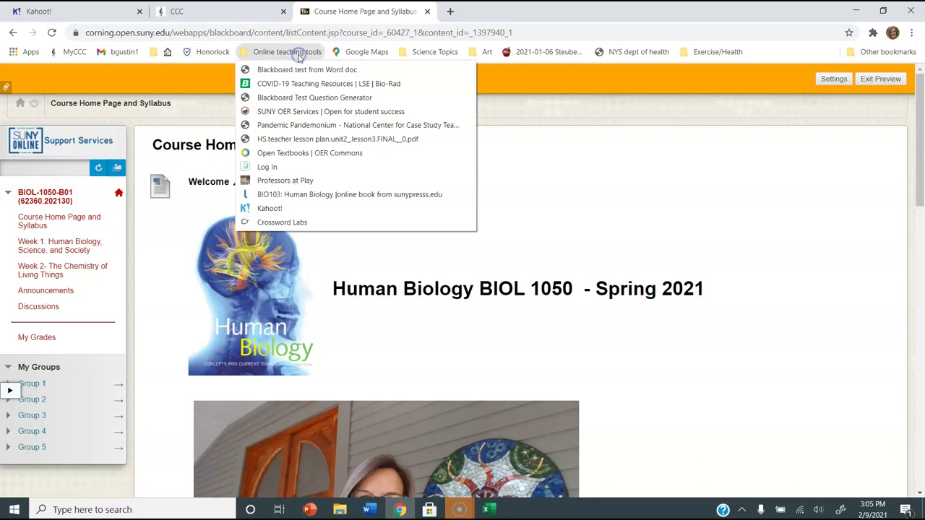
pyautogui.click(269, 209)
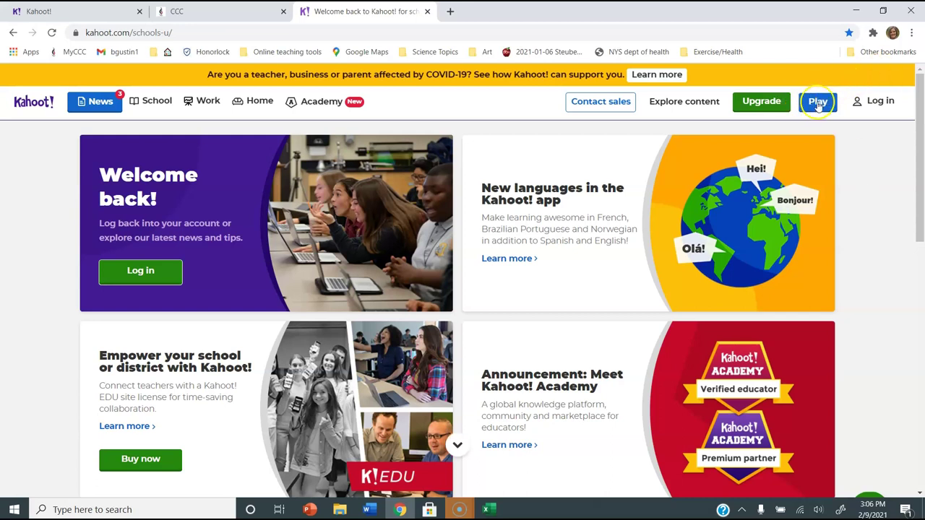
# Log in to the Kahoot! teacher account and choose Create on the home page
pyautogui.click(884, 108)
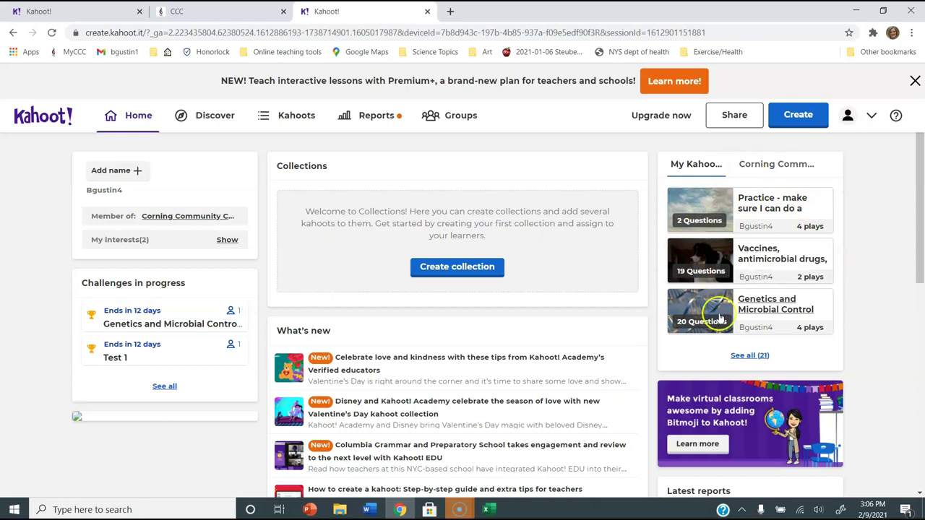
pyautogui.click(770, 192)
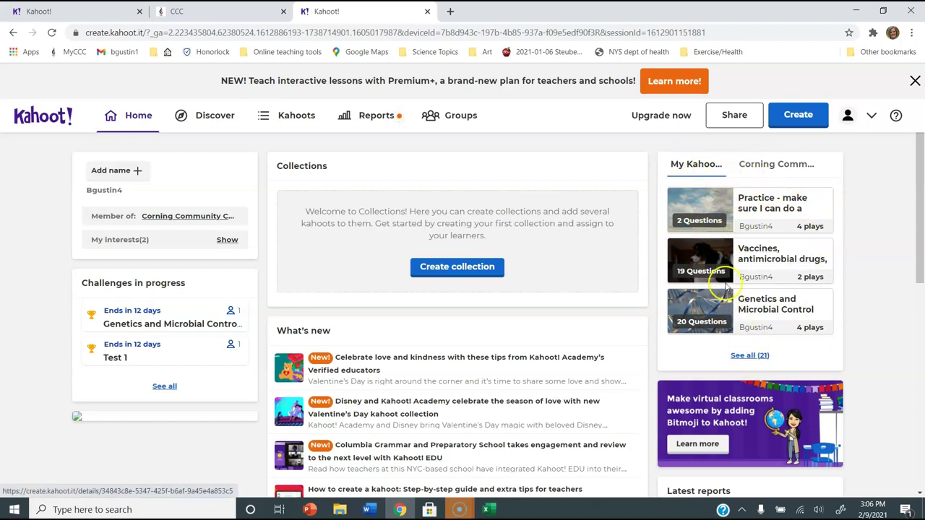
pyautogui.click(798, 116)
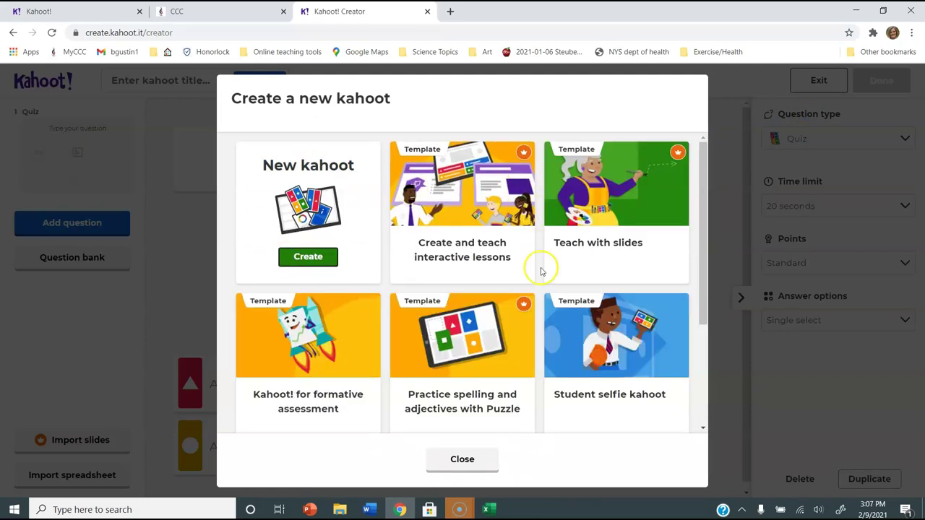
# Start a blank kahoot and enter the question 'What is the longest bone in the body?'
pyautogui.click(308, 258)
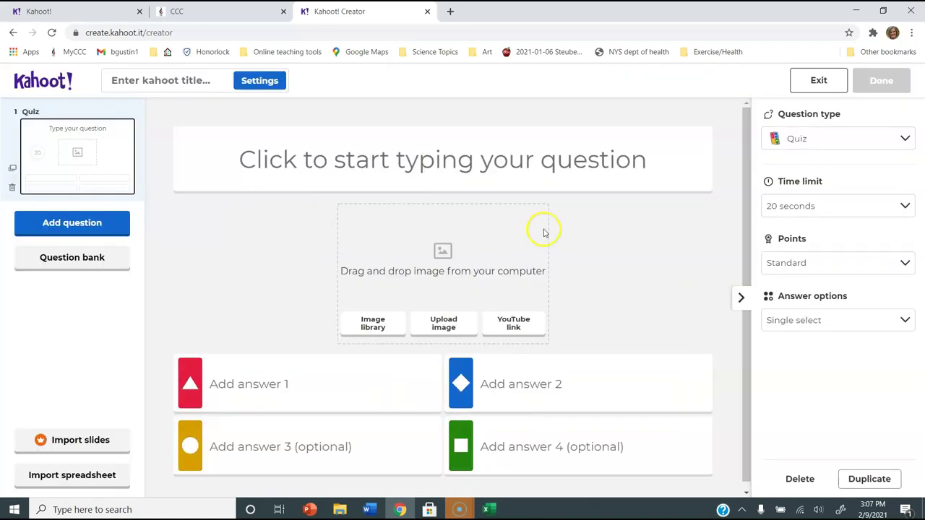
pyautogui.click(500, 153)
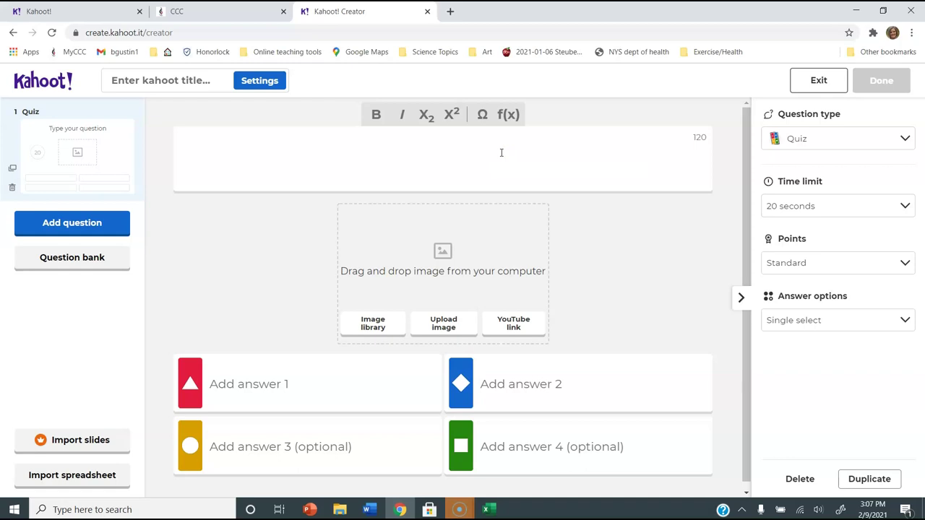
pyautogui.write('What is the lo')
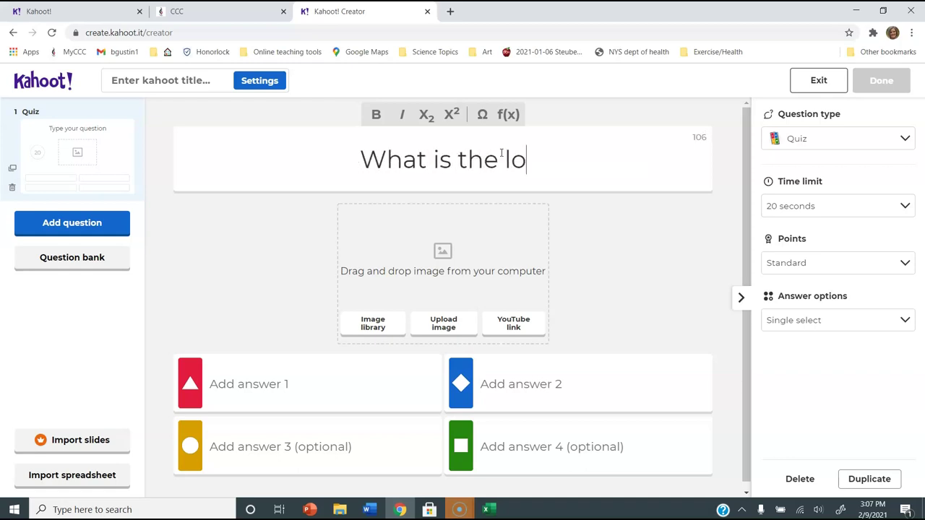
pyautogui.write('ngest bne')
pyautogui.press('BackSpace')
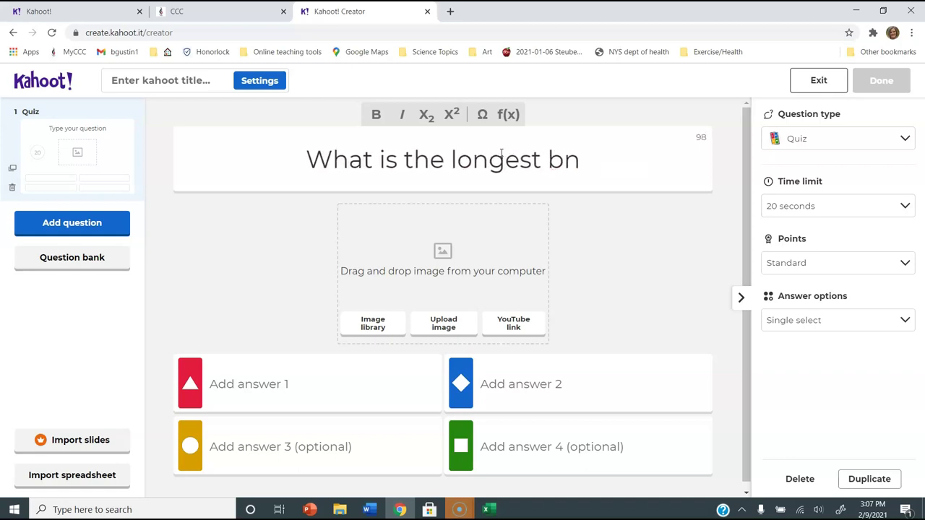
pyautogui.press('BackSpace')
pyautogui.write('one in the body')
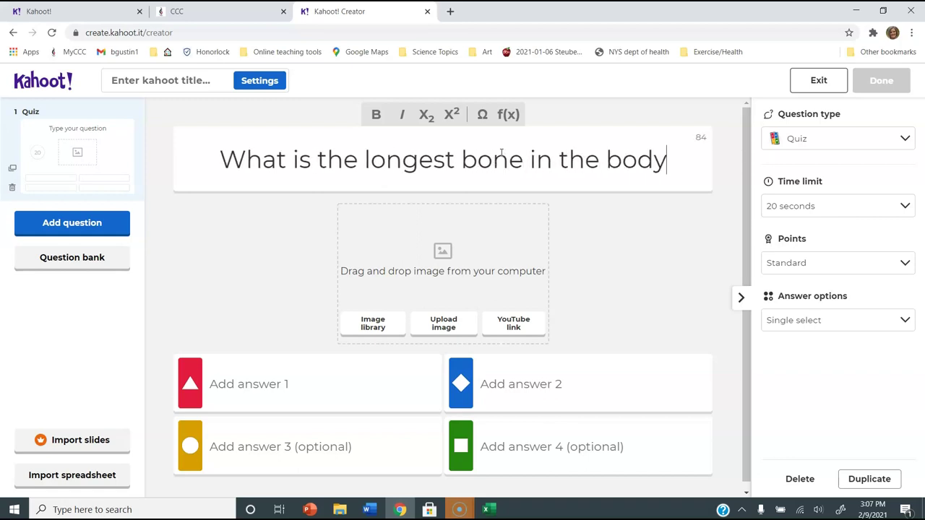
pyautogui.write('?')
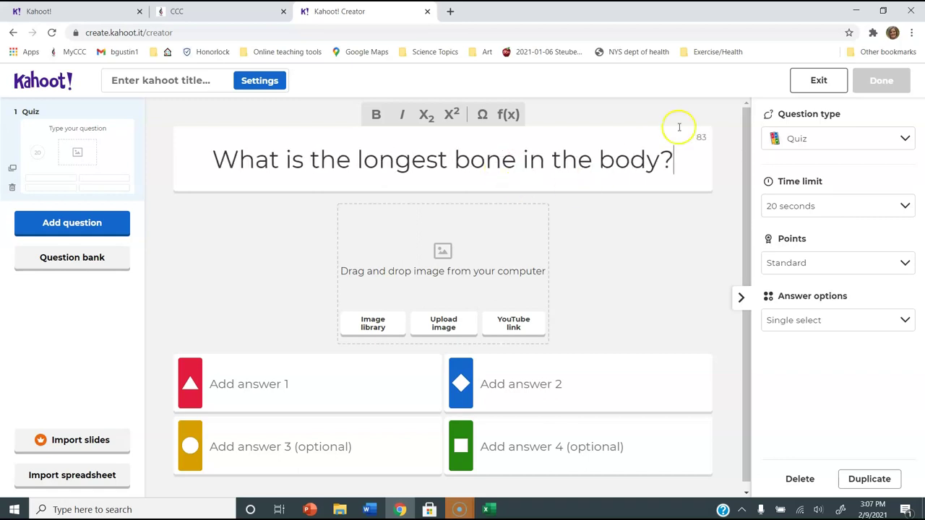
pyautogui.click(303, 390)
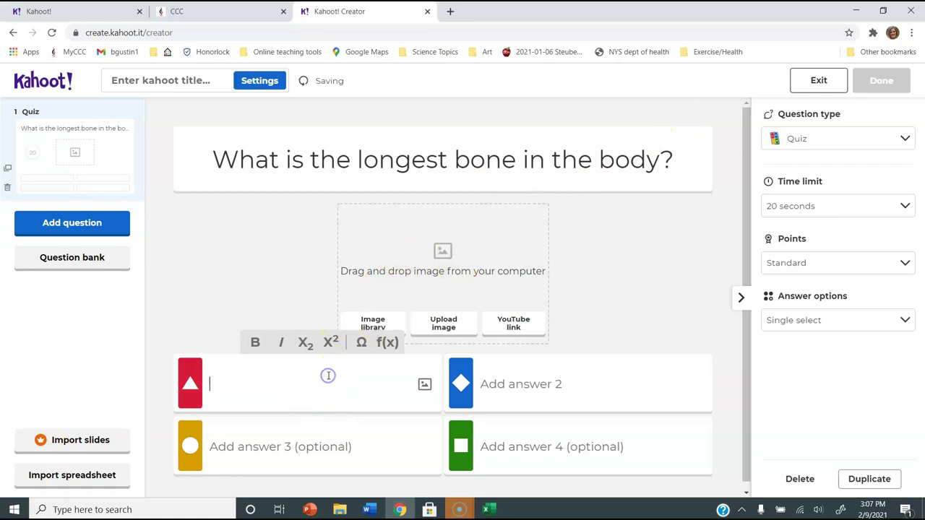
# Fill the answers humerus, femur, patella and radius, marking femur as correct
pyautogui.write('humerus')
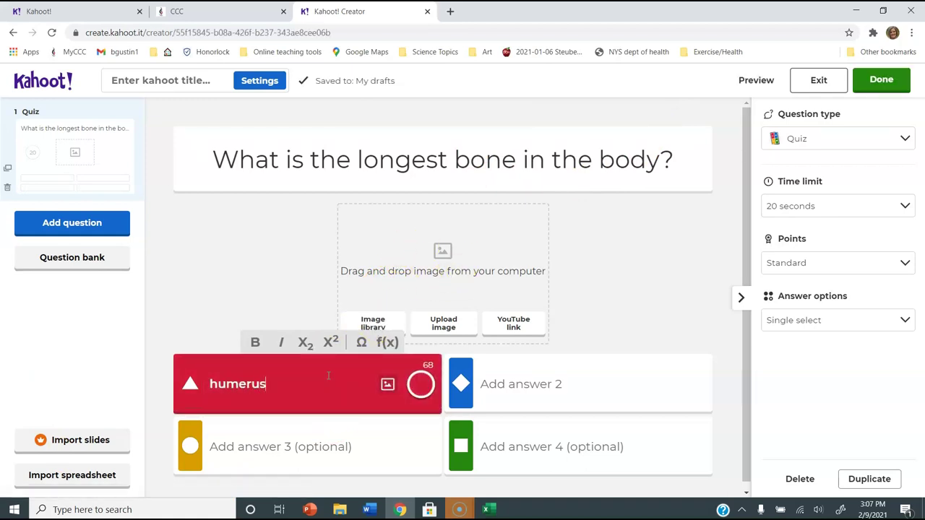
pyautogui.click(301, 454)
pyautogui.write('p')
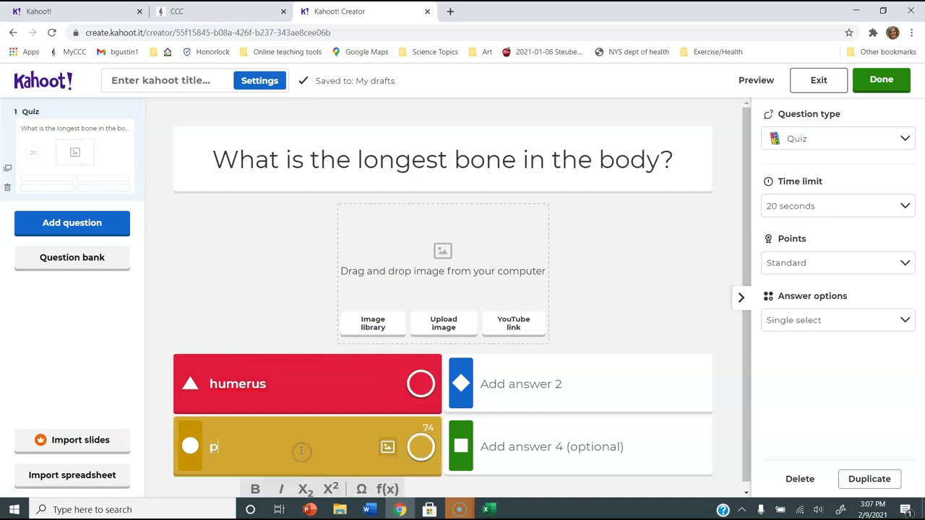
pyautogui.write('atella')
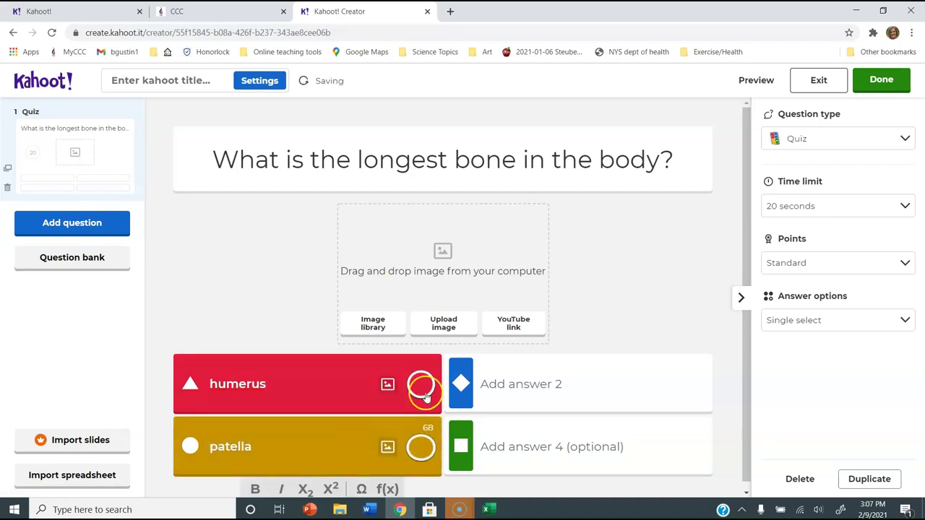
pyautogui.click(500, 382)
pyautogui.write('femur')
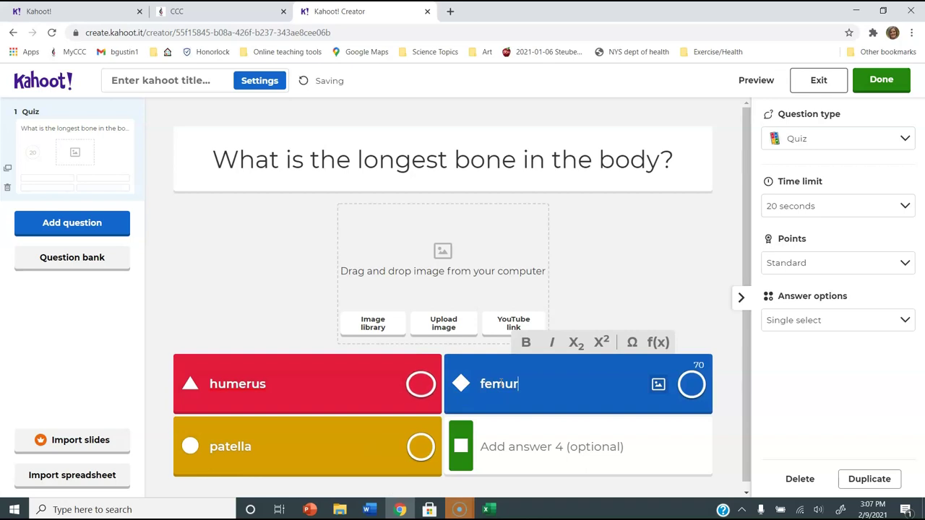
pyautogui.click(532, 446)
pyautogui.write('ra')
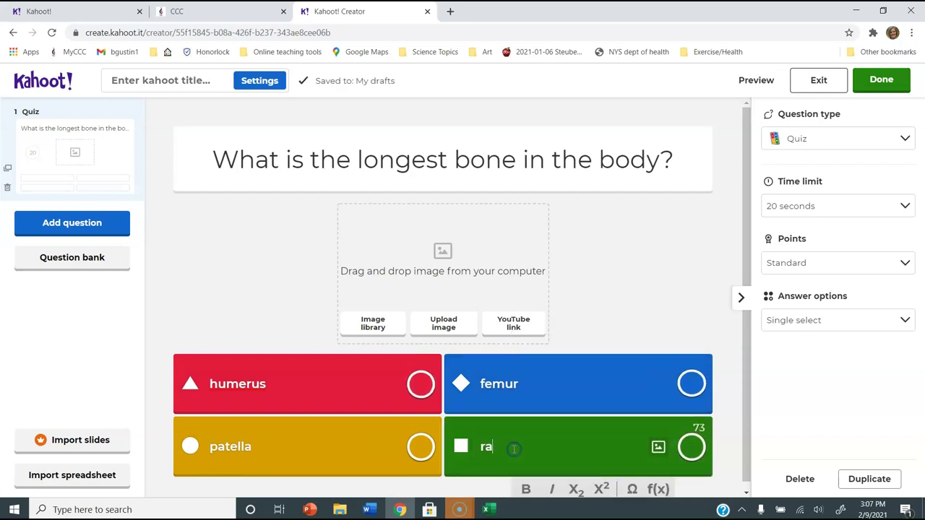
pyautogui.write('dius')
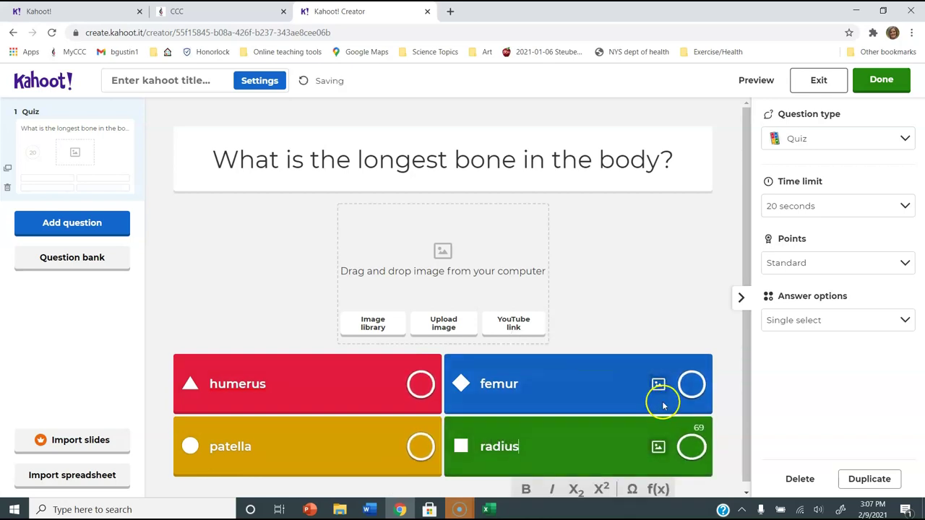
pyautogui.click(688, 384)
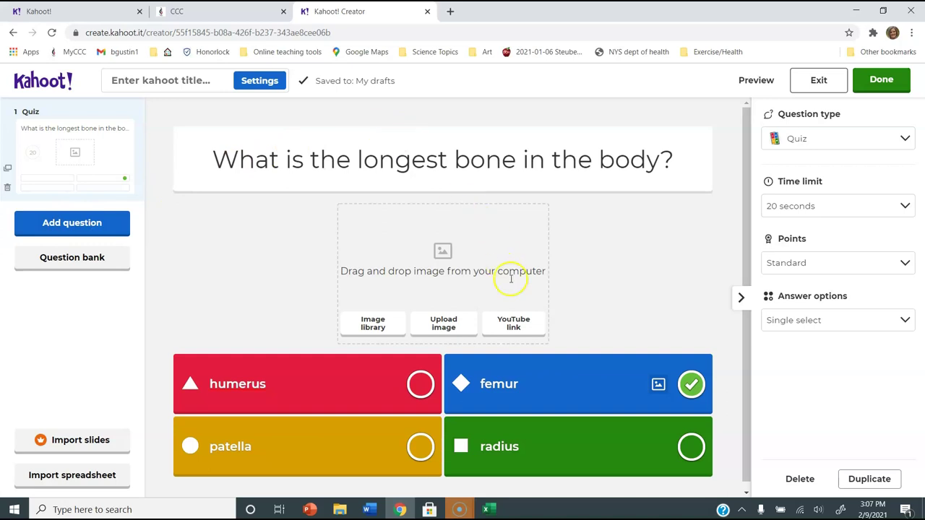
# Title the kahoot 'Test 1' and save it
pyautogui.click(882, 80)
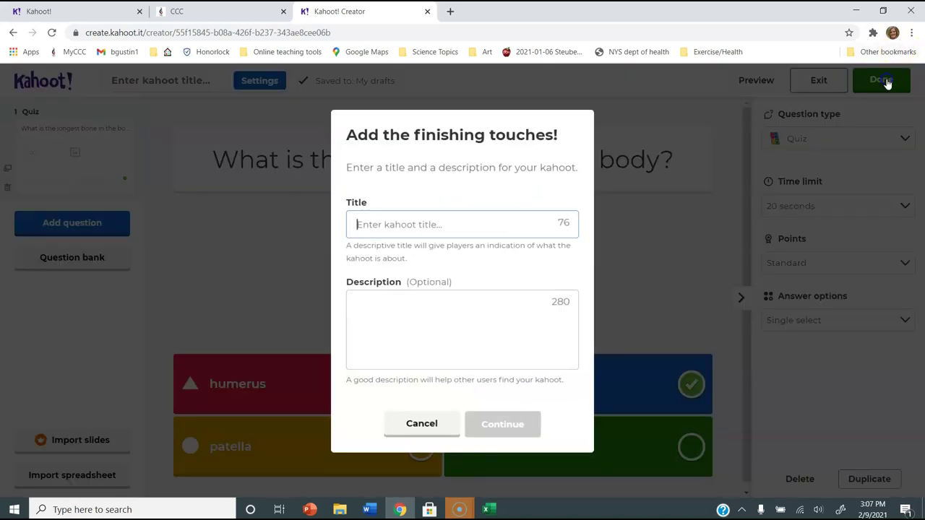
pyautogui.click(440, 225)
pyautogui.write('Test 1')
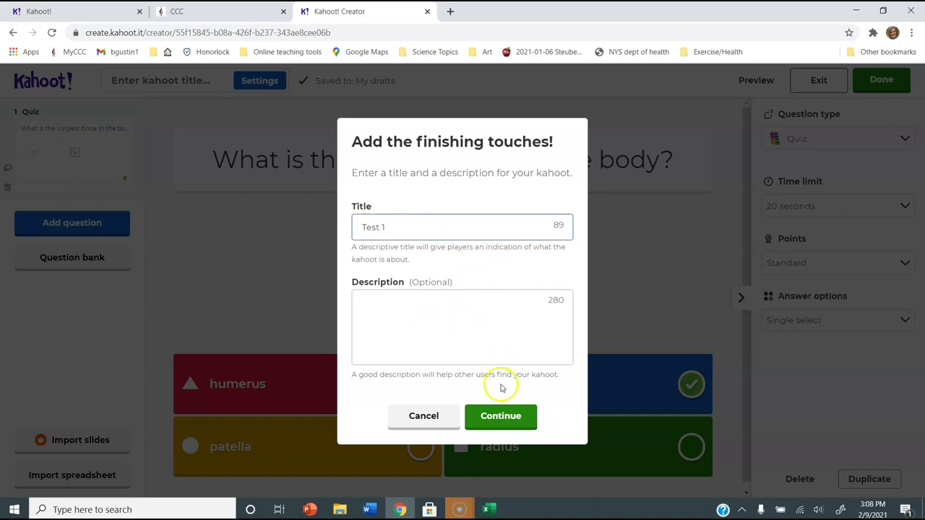
pyautogui.click(502, 417)
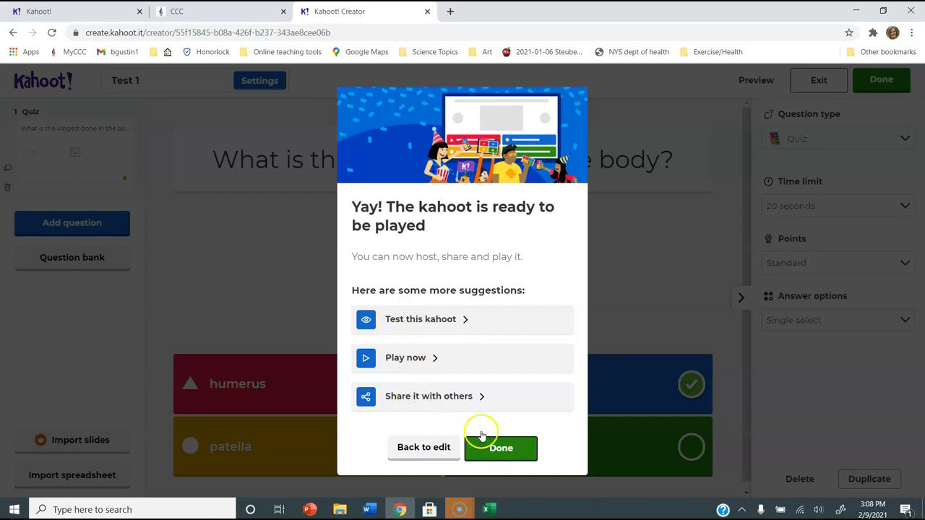
# Close the ready-to-play message and return to My Kahoots with Test 1 listed first
pyautogui.click(494, 450)
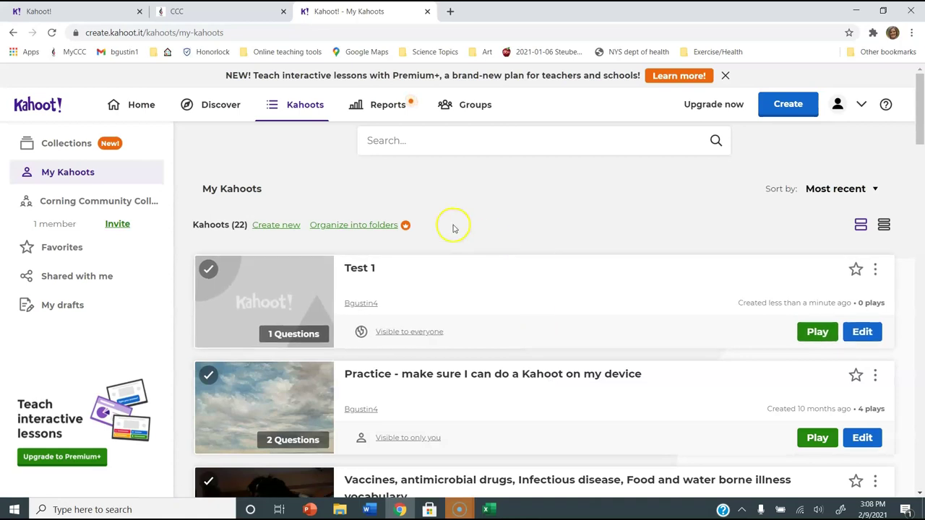
pyautogui.scroll(-2, 458, 283)
pyautogui.scroll(-15, 458, 283)
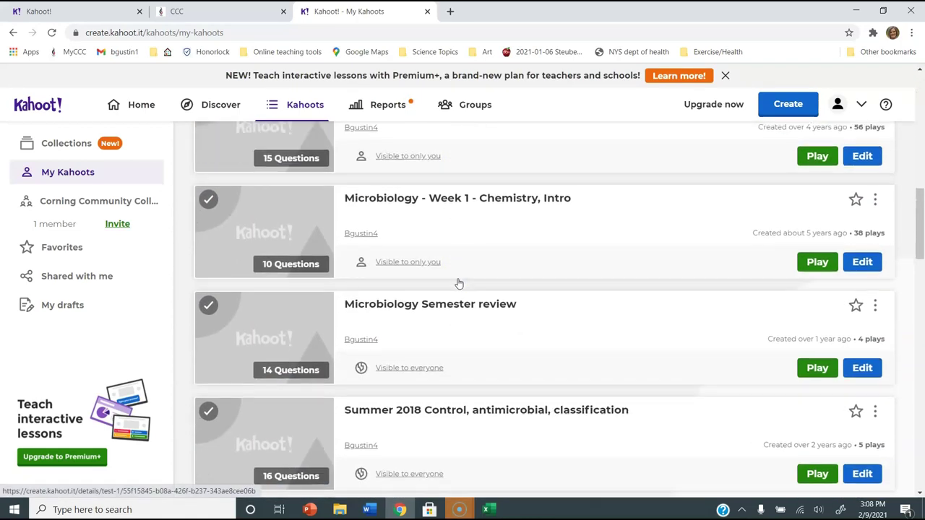
pyautogui.scroll(17, 458, 284)
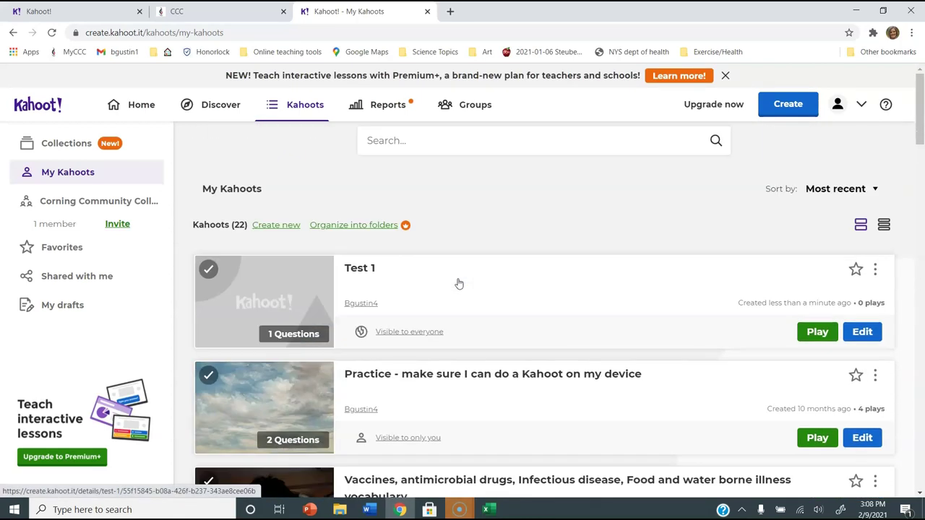
pyautogui.click(258, 323)
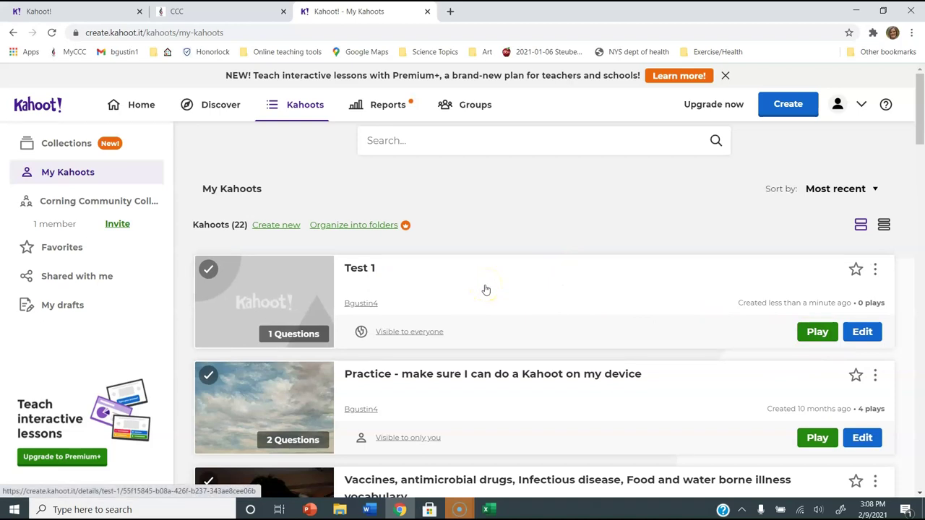
pyautogui.click(820, 331)
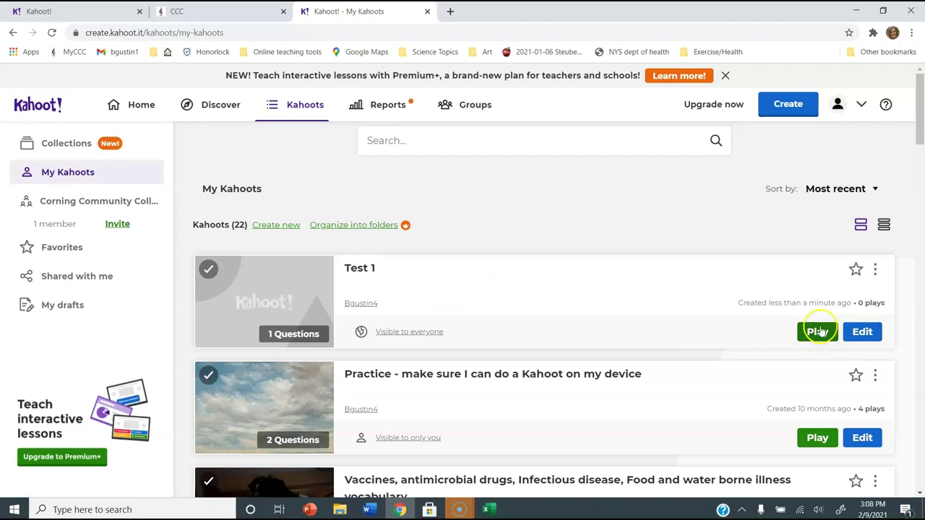
# Play Test 1 and choose the Assign mode to reach the Assign challenge dialog
pyautogui.click(820, 331)
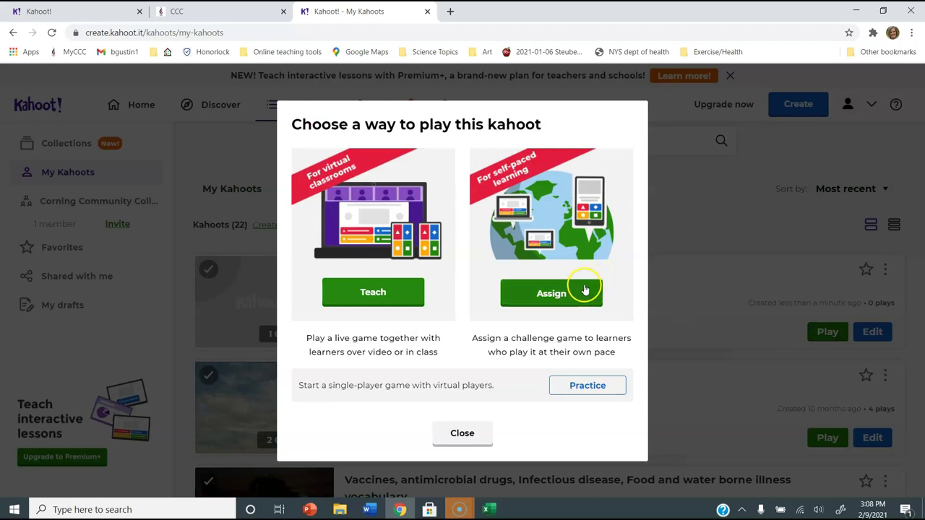
pyautogui.click(568, 302)
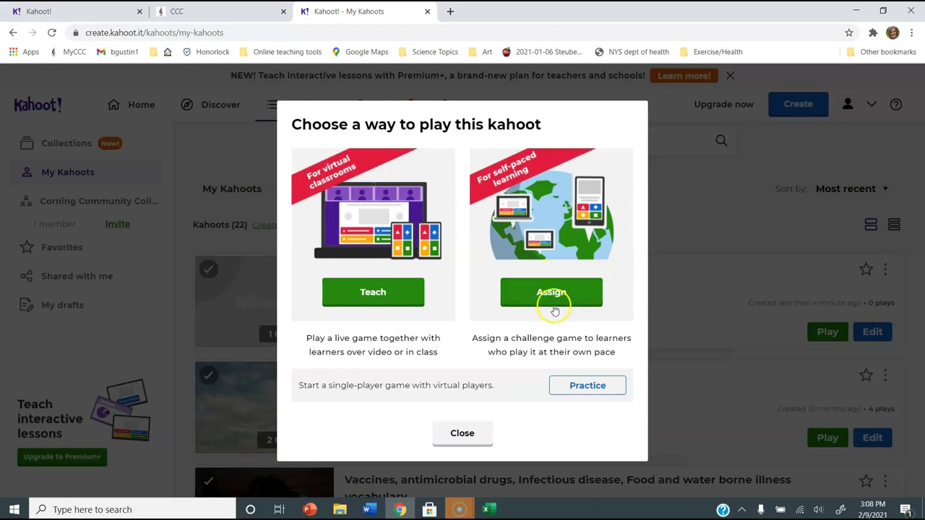
pyautogui.click(550, 296)
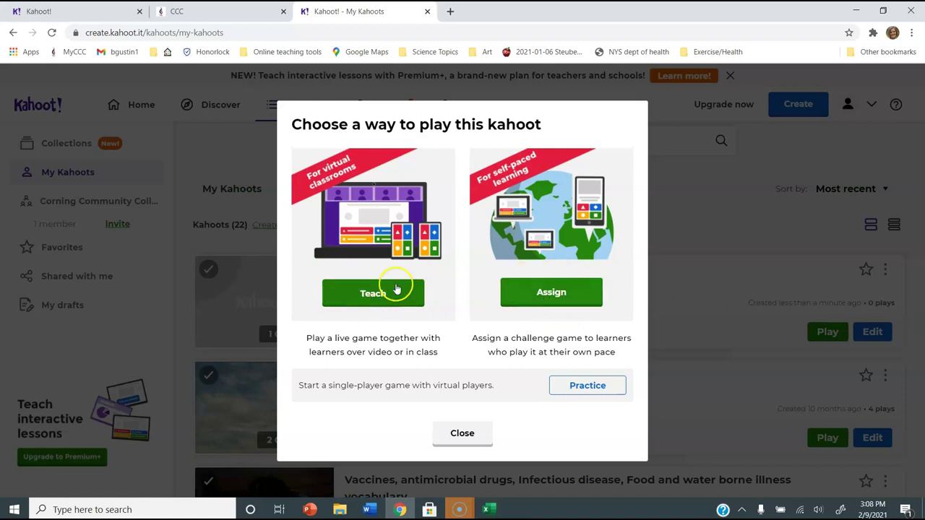
pyautogui.click(554, 292)
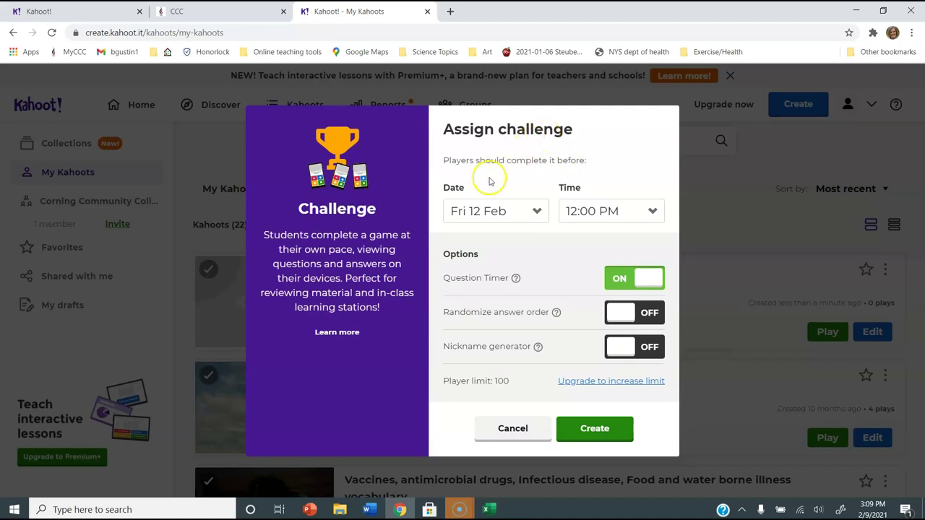
# Try a challenge deadline of Sun 21 Feb at 11:00 PM
pyautogui.click(538, 214)
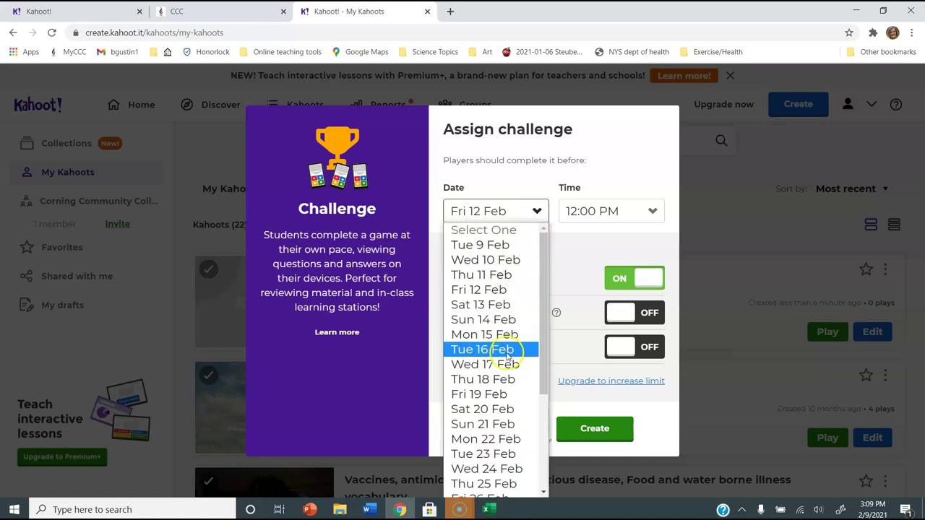
pyautogui.click(502, 428)
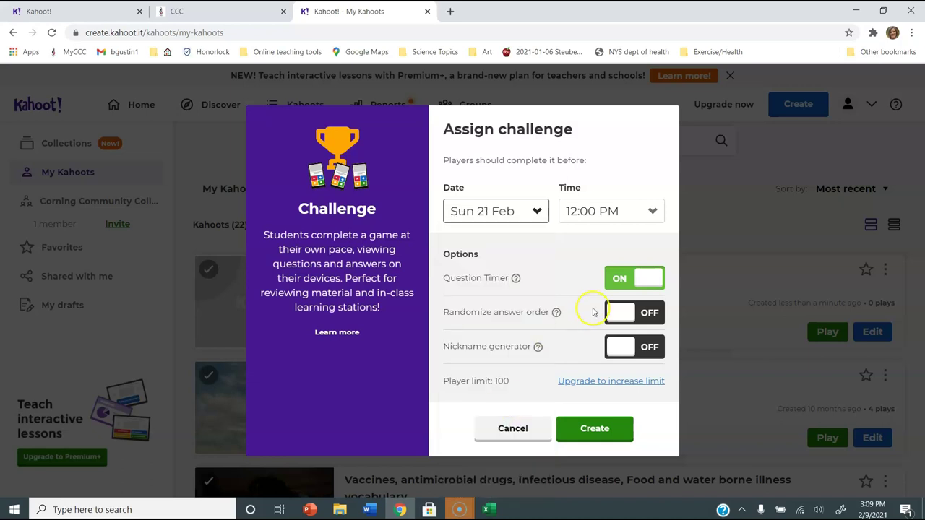
pyautogui.click(653, 211)
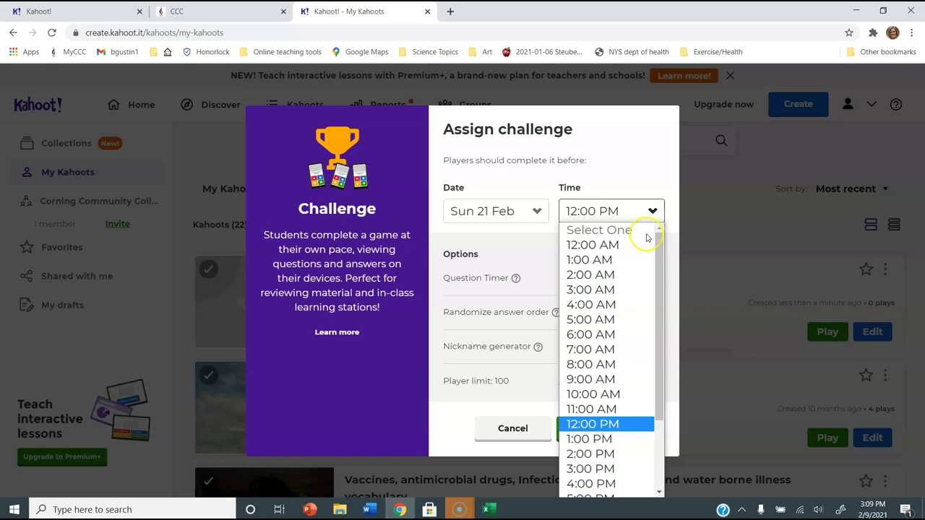
pyautogui.moveTo(659, 394); pyautogui.dragTo(665, 470)
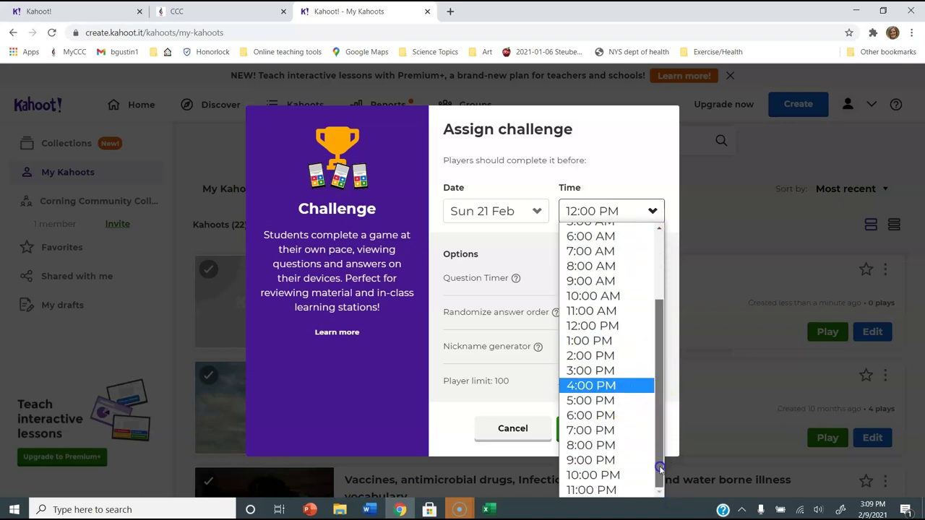
pyautogui.click(593, 492)
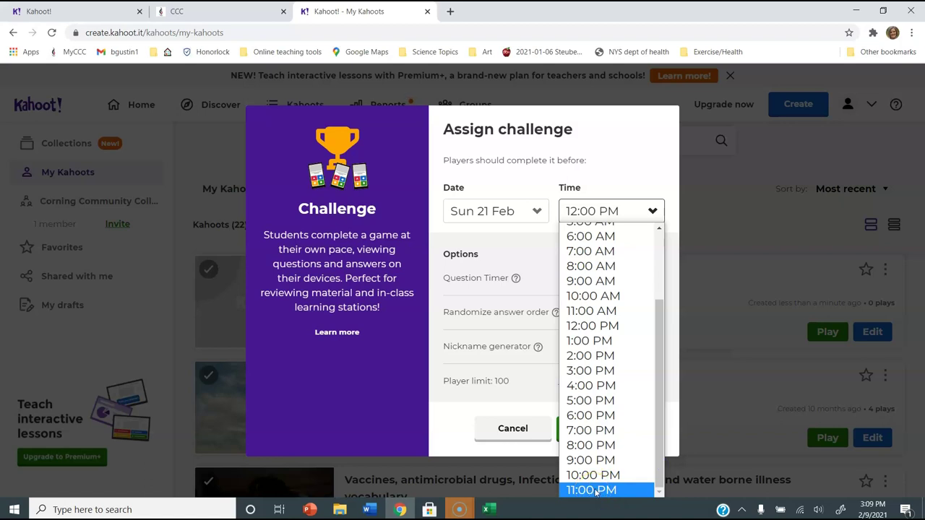
pyautogui.click(542, 243)
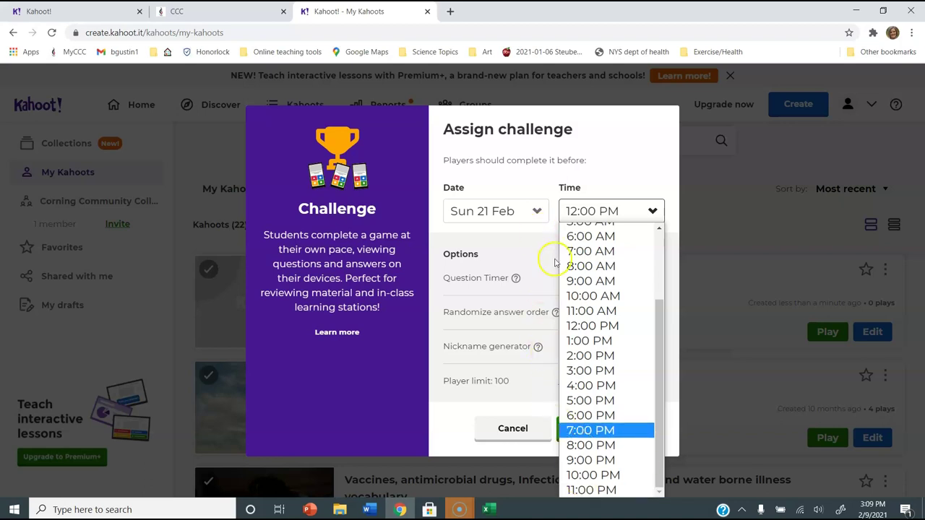
# Change the deadline to Mon 22 Feb, 12:00 AM and create the challenge
pyautogui.click(538, 211)
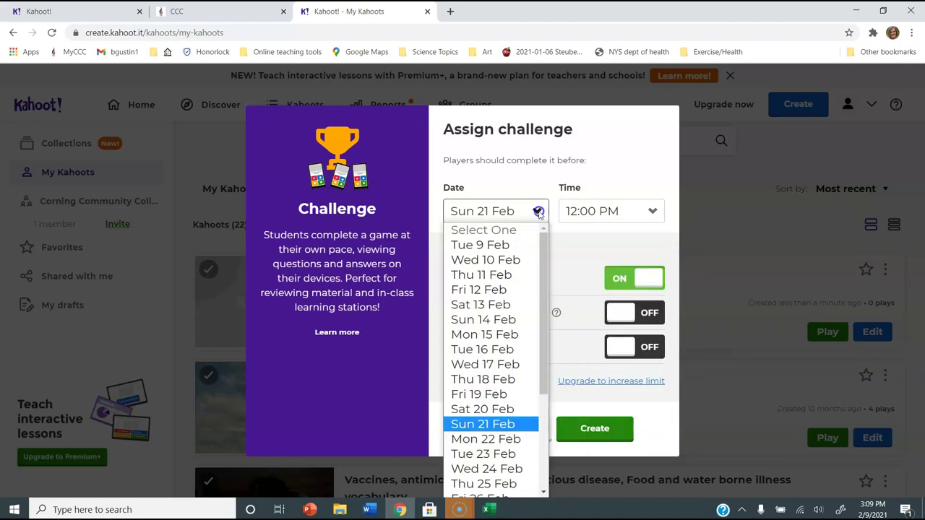
pyautogui.click(526, 438)
pyautogui.click(647, 219)
pyautogui.click(652, 213)
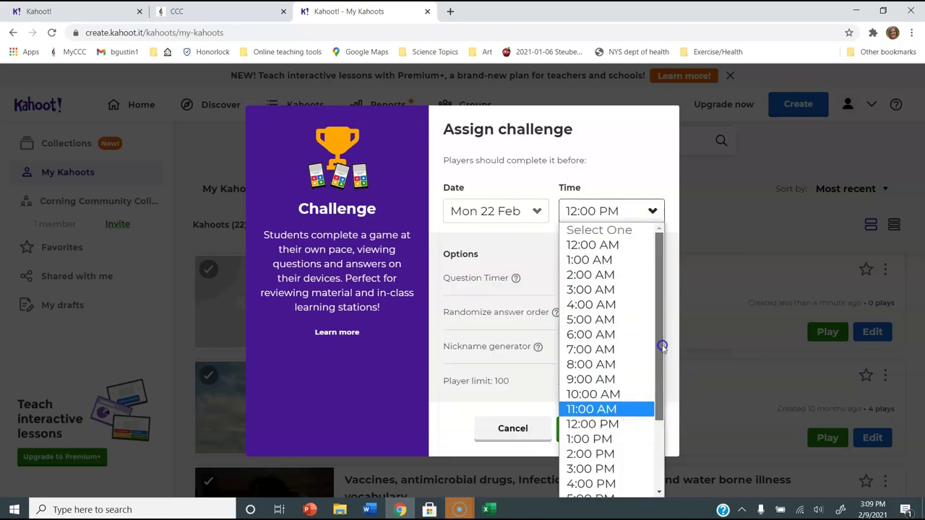
pyautogui.click(589, 247)
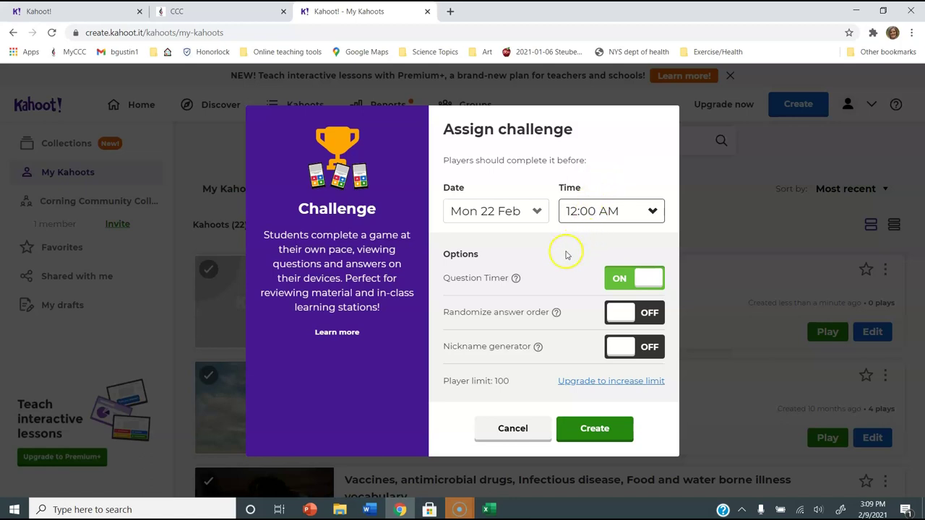
pyautogui.click(639, 282)
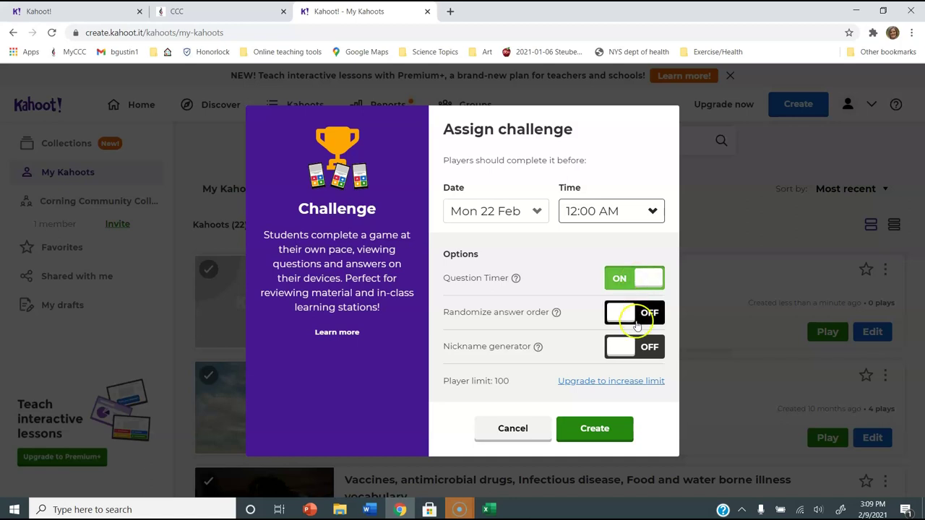
pyautogui.click(626, 299)
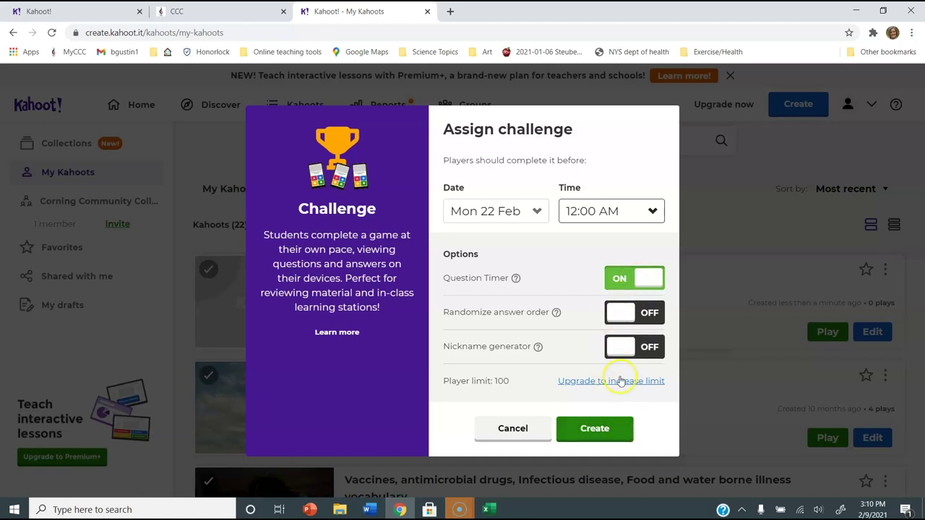
pyautogui.click(593, 431)
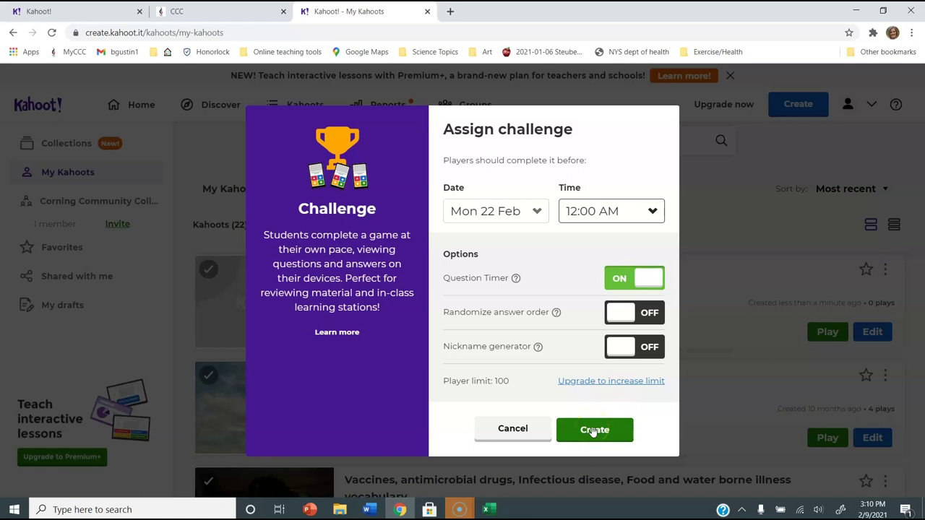
pyautogui.click(593, 431)
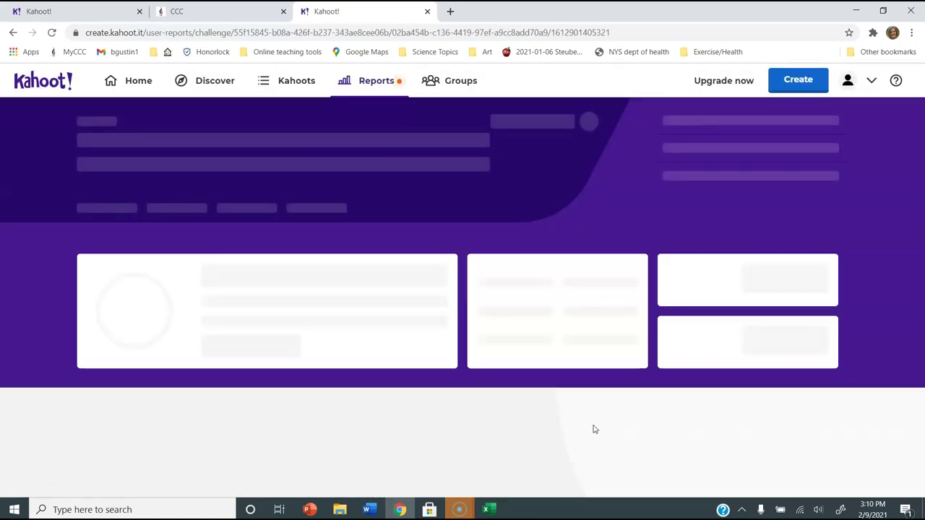
# Copy the Test 1 challenge URL and switch to the MyCCC portal tab
pyautogui.click(593, 349)
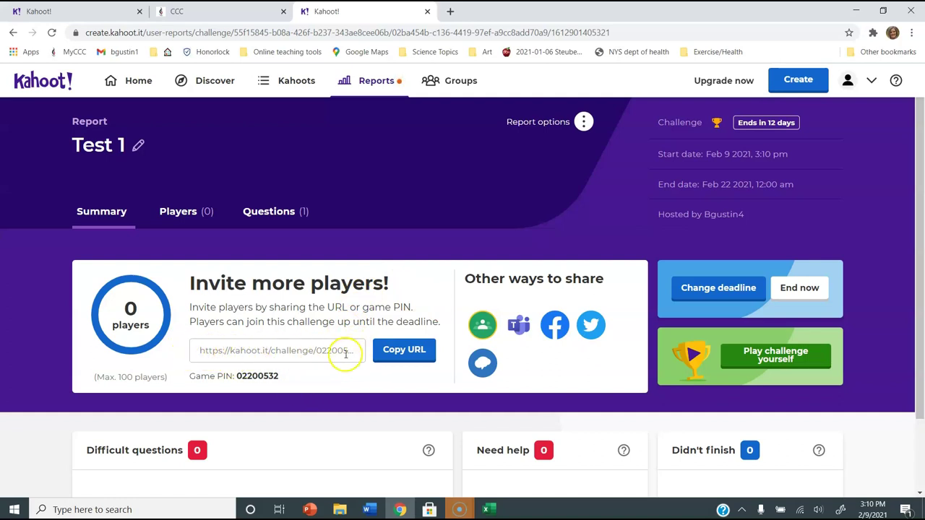
pyautogui.click(400, 355)
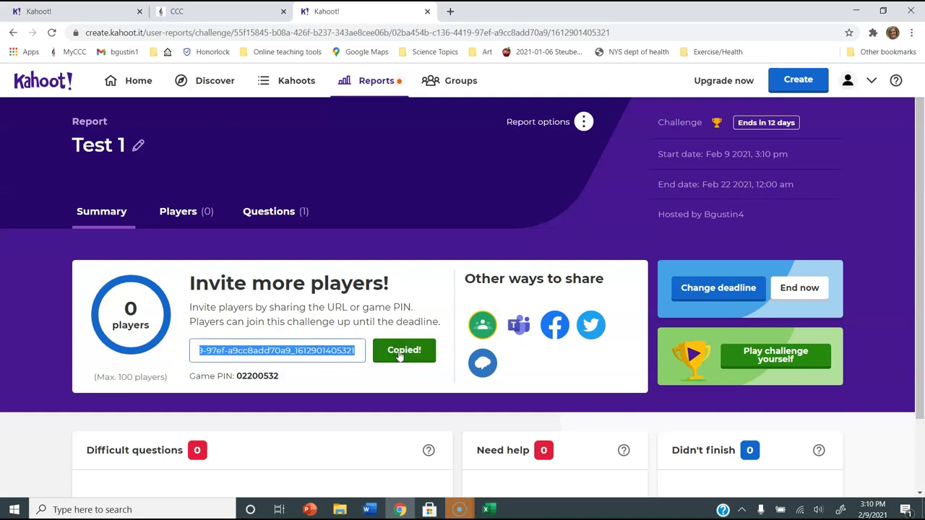
pyautogui.click(223, 13)
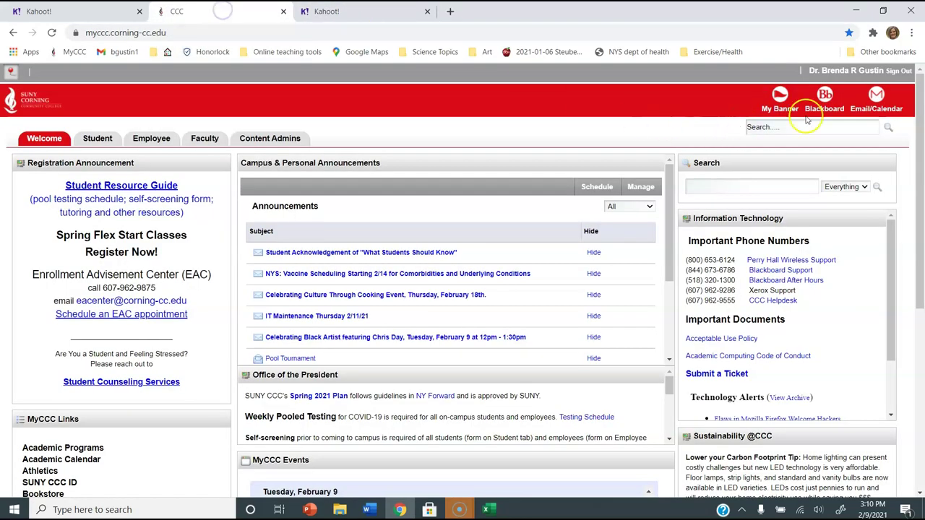
# Go to BIOL-1050-B01's Discussions and open the Week #3 - Discussion - Exam 1 Review forum
pyautogui.click(825, 99)
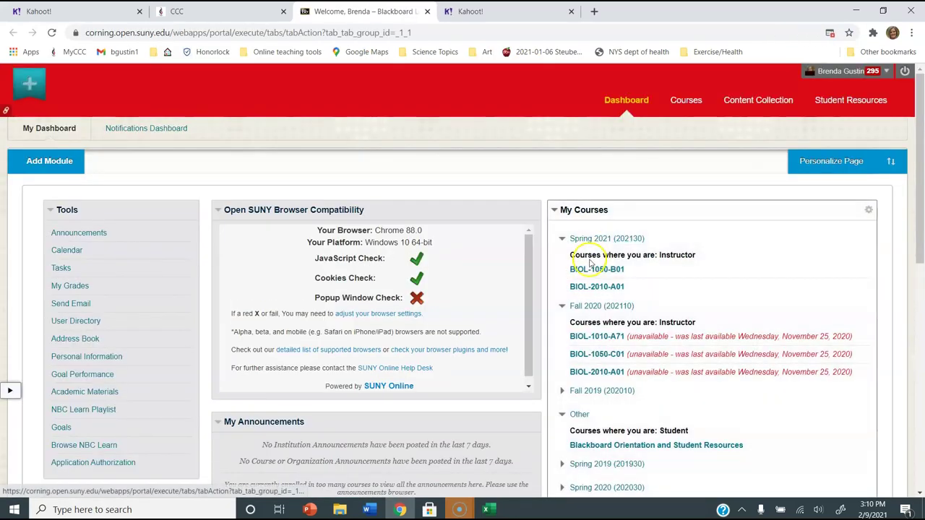
pyautogui.click(591, 272)
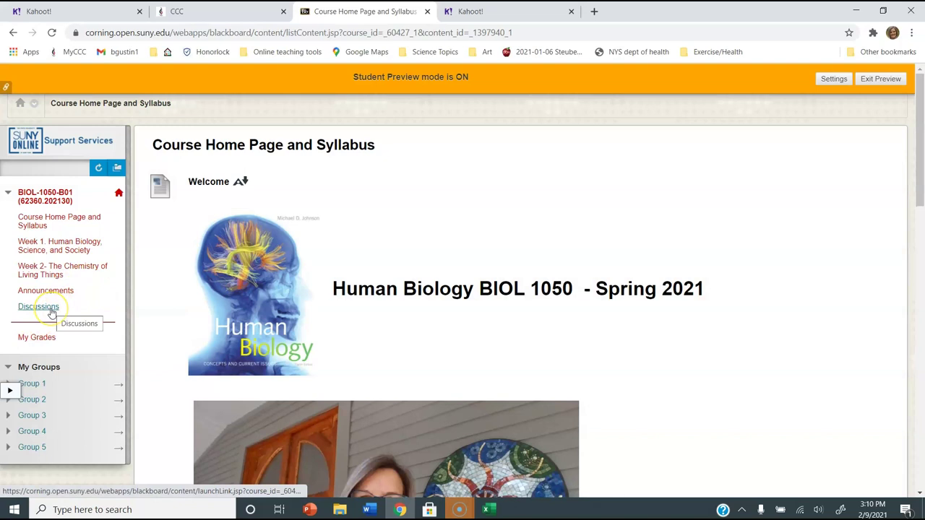
pyautogui.click(52, 312)
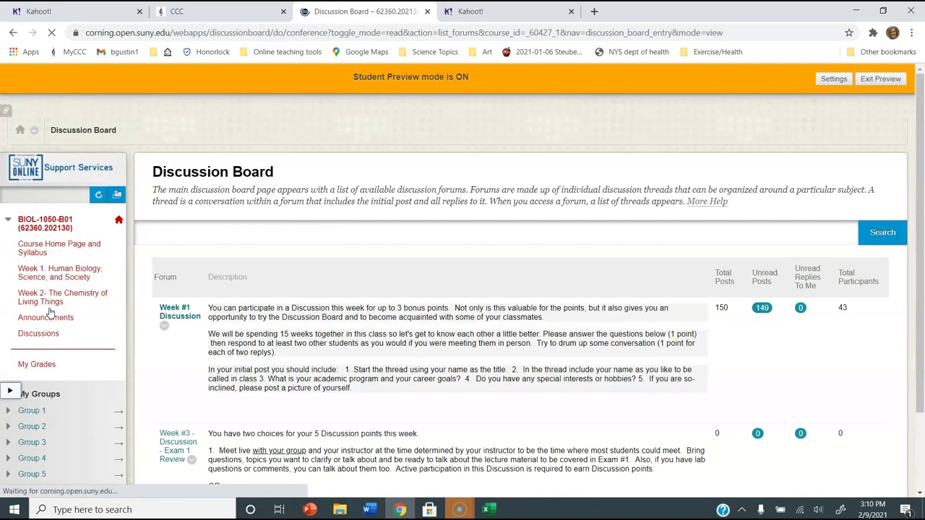
pyautogui.scroll(-1, 217, 217)
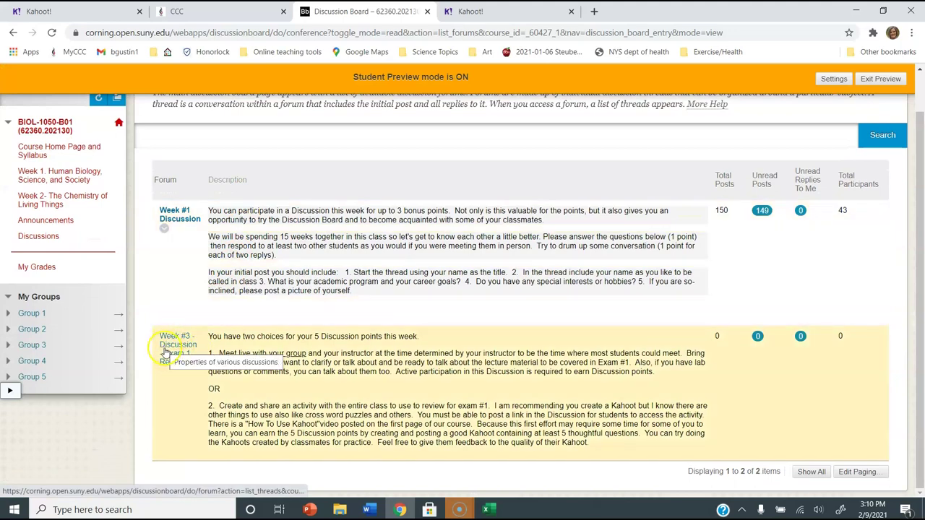
pyautogui.click(168, 344)
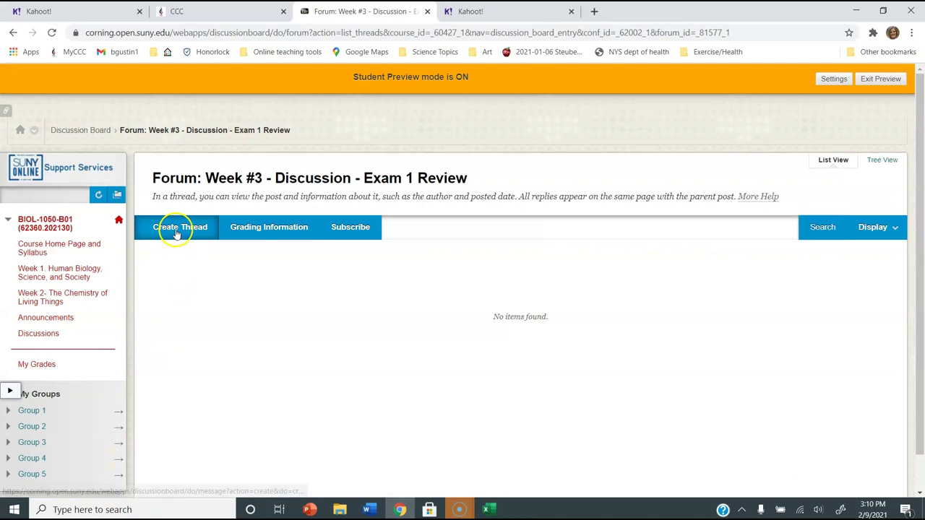
# Start a new discussion thread with subject 'Kahoot' and the challenge link pasted into its message
pyautogui.click(179, 200)
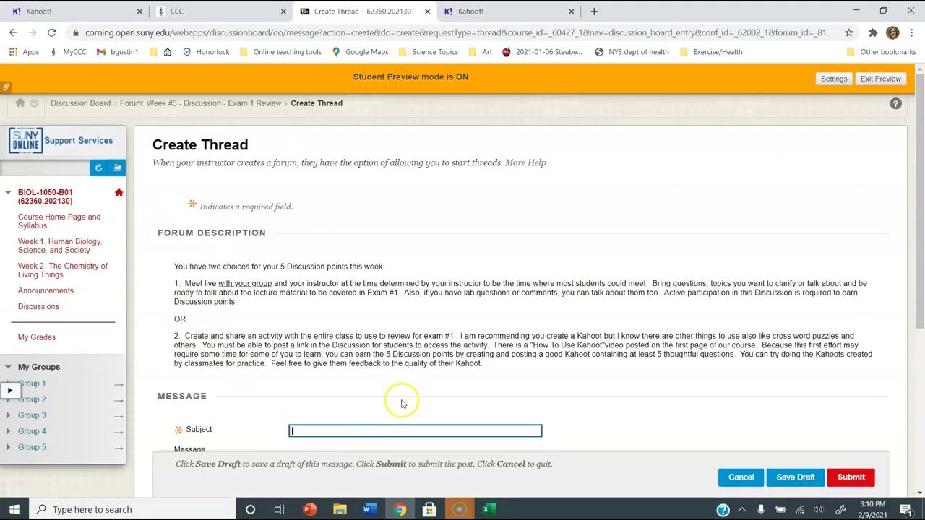
pyautogui.scroll(-3, 434, 379)
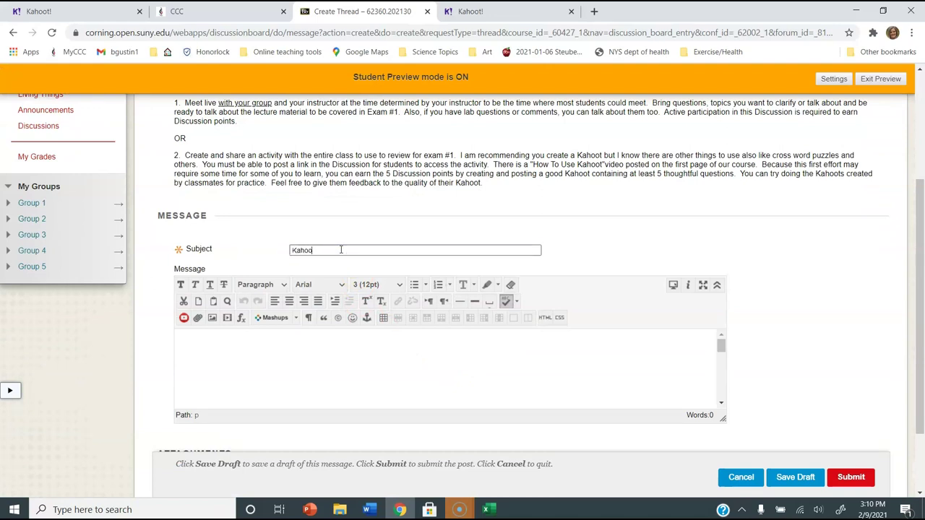
pyautogui.click(341, 250)
pyautogui.write('Kahoot')
pyautogui.click(257, 344)
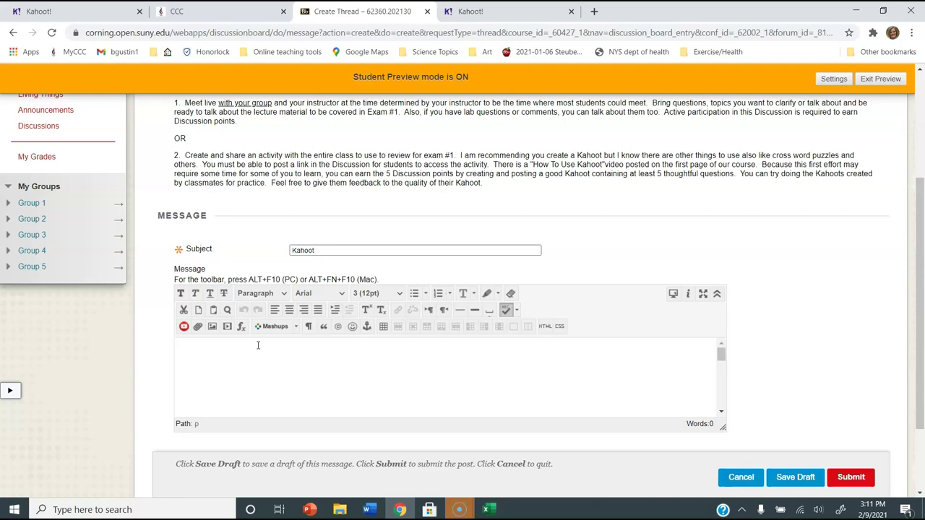
pyautogui.hotkey('ctrl', 'v')
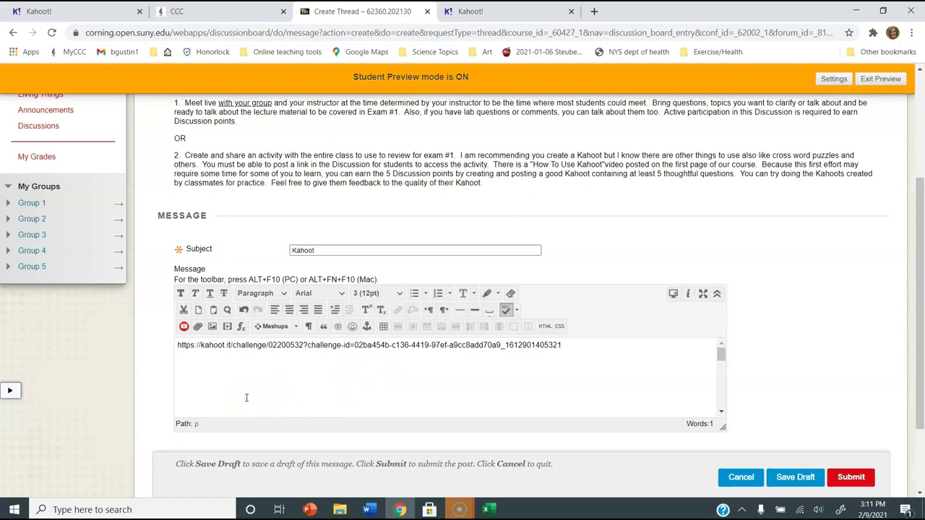
pyautogui.click(197, 328)
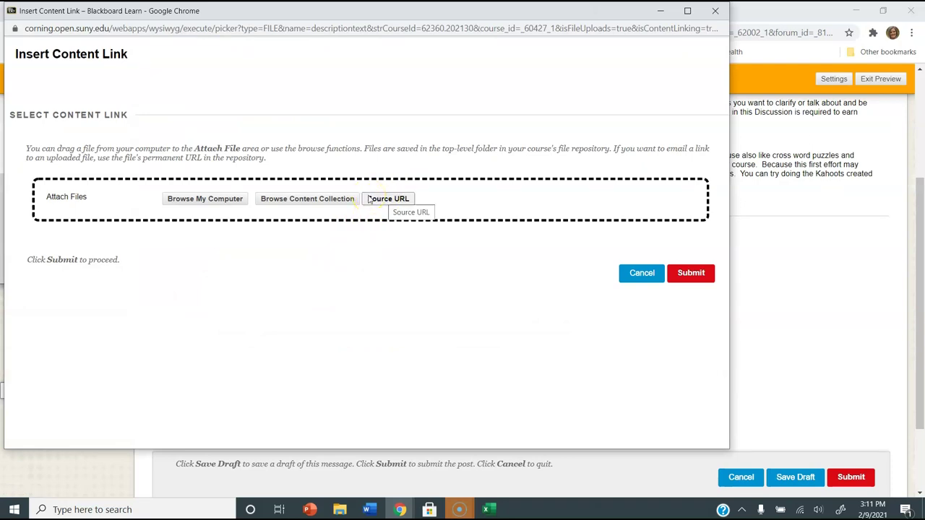
# Add the challenge URL as a Source URL content link and confirm its link options
pyautogui.click(378, 200)
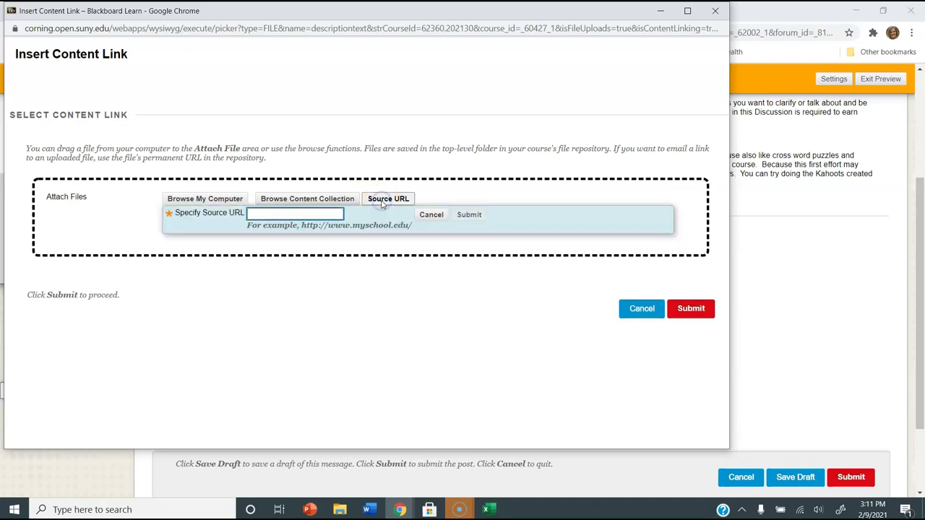
pyautogui.click(274, 215)
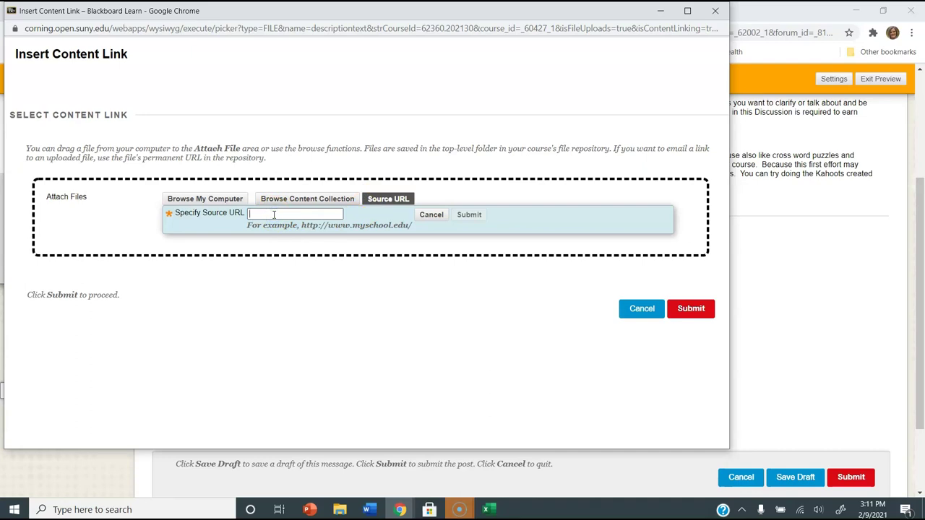
pyautogui.hotkey('ctrl', 'v')
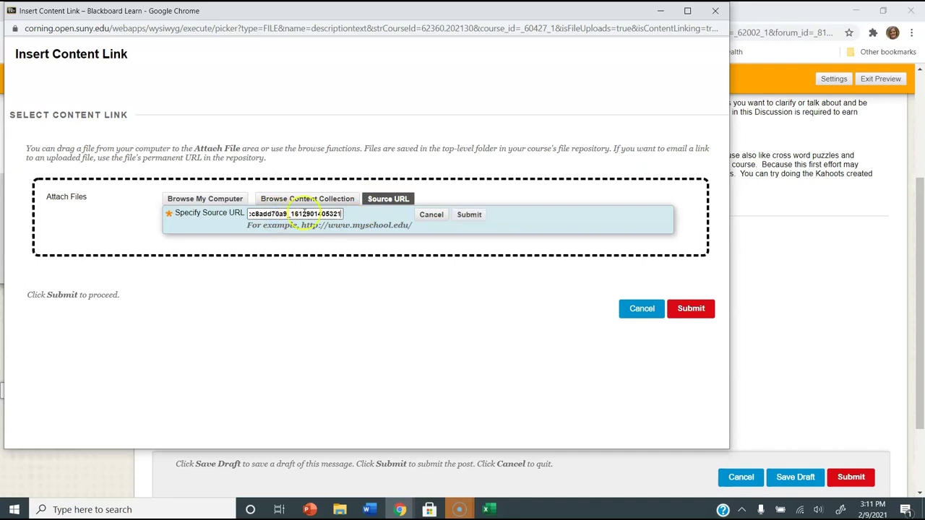
pyautogui.click(473, 217)
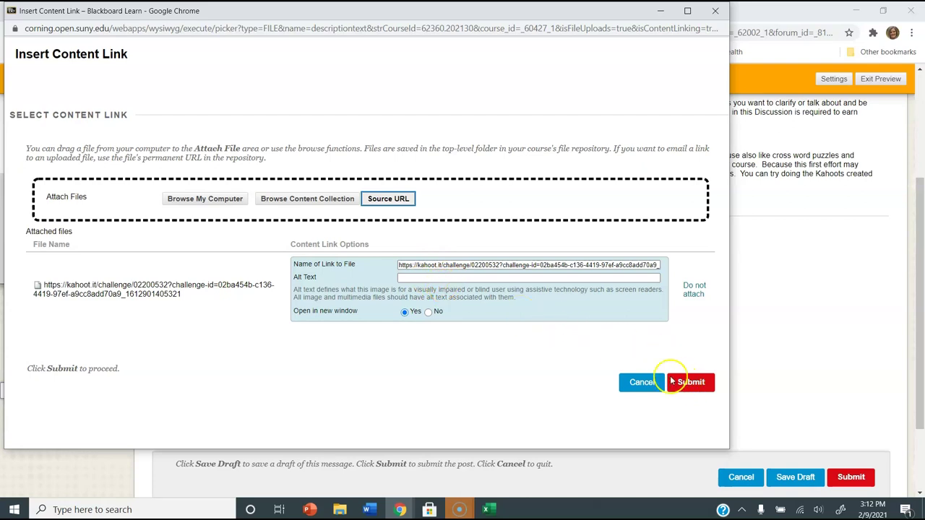
pyautogui.click(698, 383)
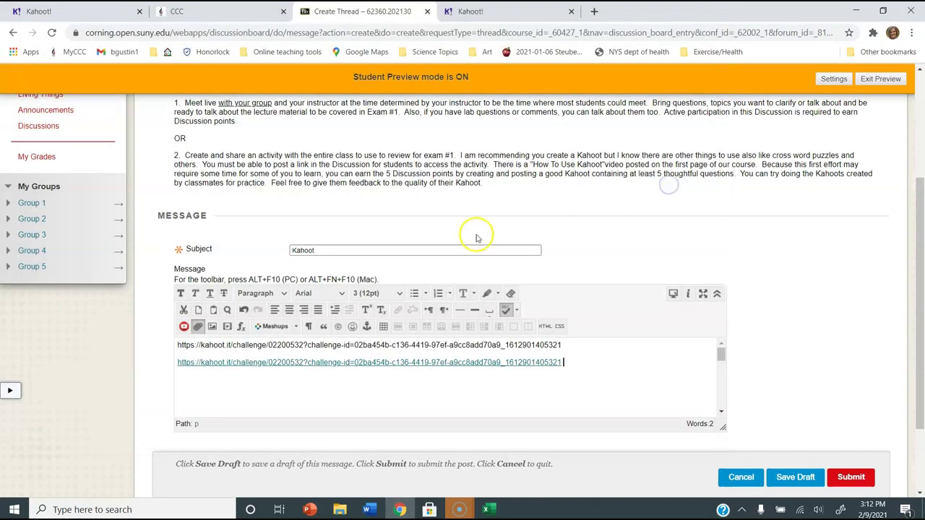
# Scroll through the Kahoot thread draft to review its message before posting
pyautogui.scroll(-2, 292, 365)
pyautogui.scroll(1, 303, 376)
pyautogui.scroll(1, 324, 369)
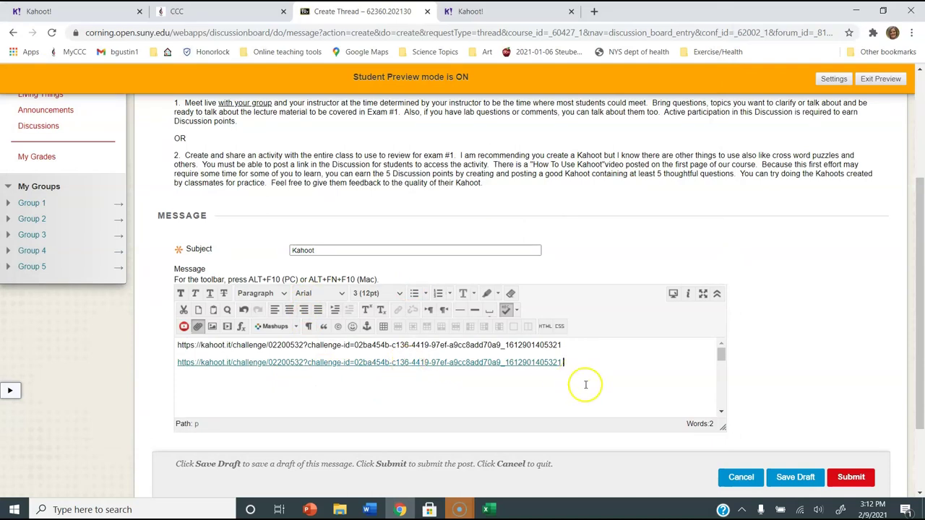
pyautogui.scroll(-2, 777, 344)
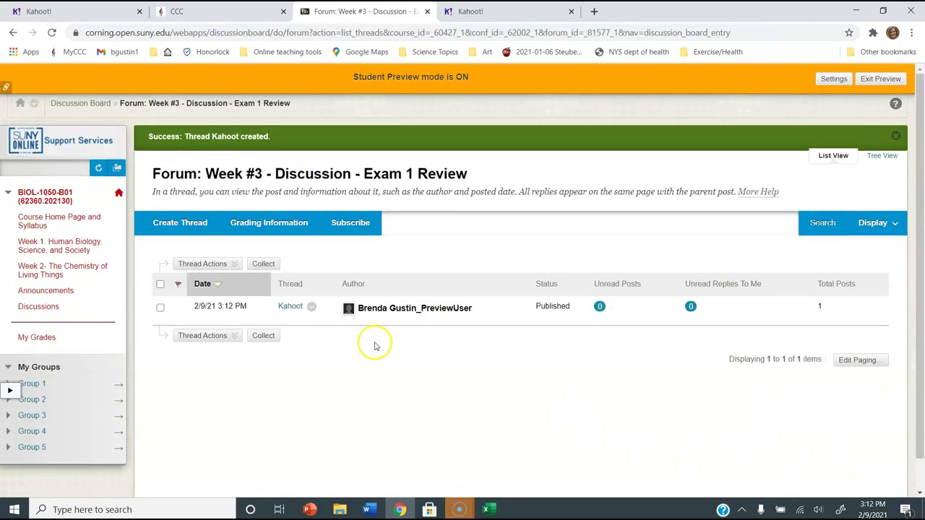
# Go to Discussions, enter the Week #3 Exam 1 Review forum and open the Kahoot thread
pyautogui.click(34, 306)
pyautogui.scroll(-2, 345, 338)
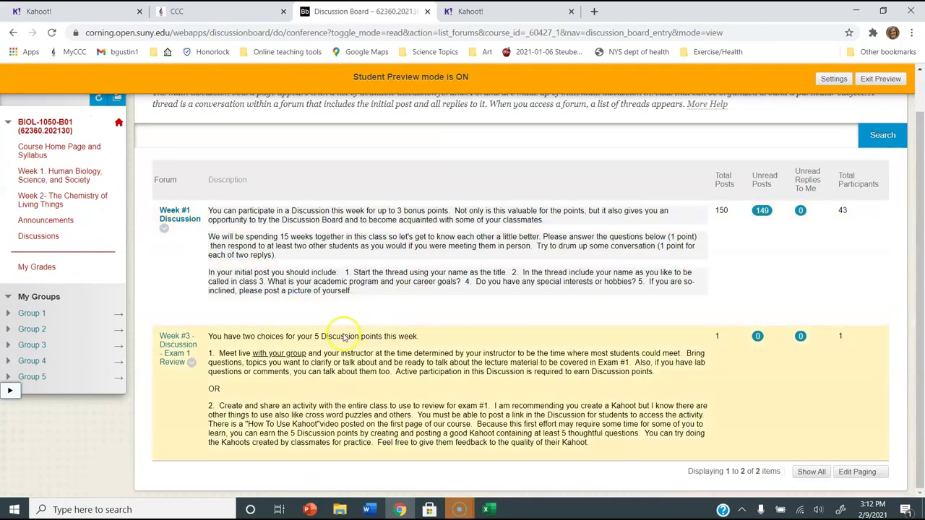
pyautogui.click(173, 352)
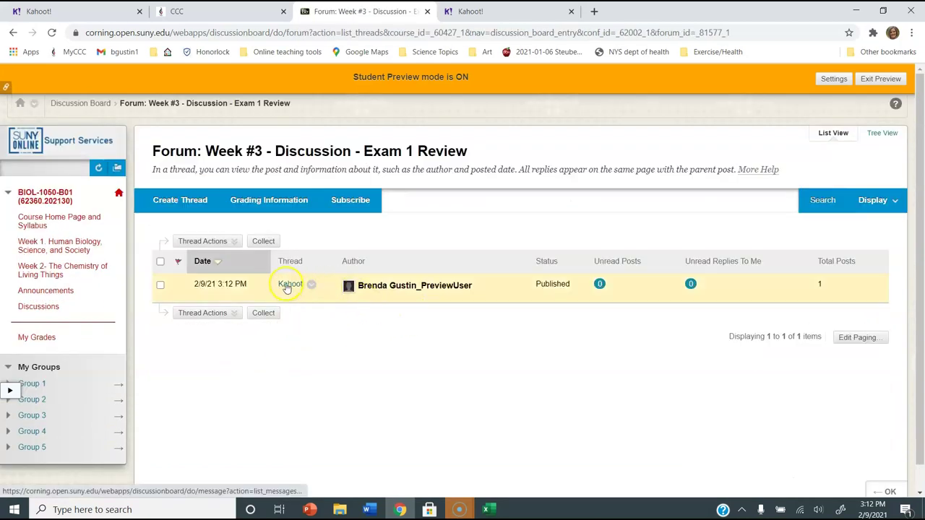
pyautogui.click(283, 286)
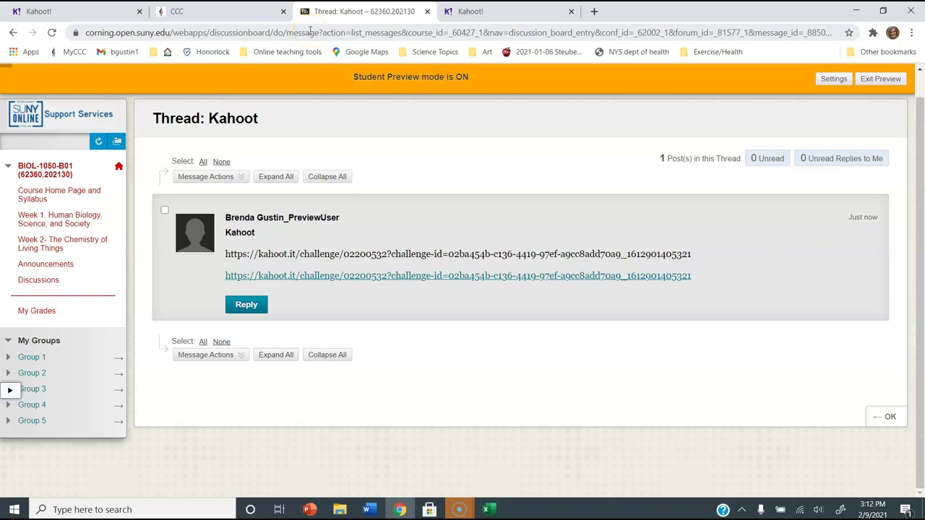
# Open the Test 1 challenge from the post's kahoot.it link in a new tab
pyautogui.click(232, 280)
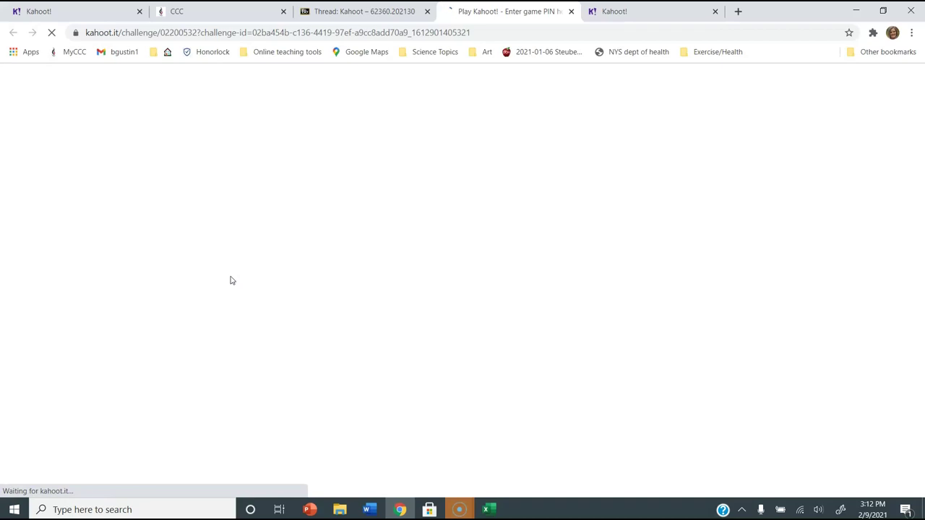